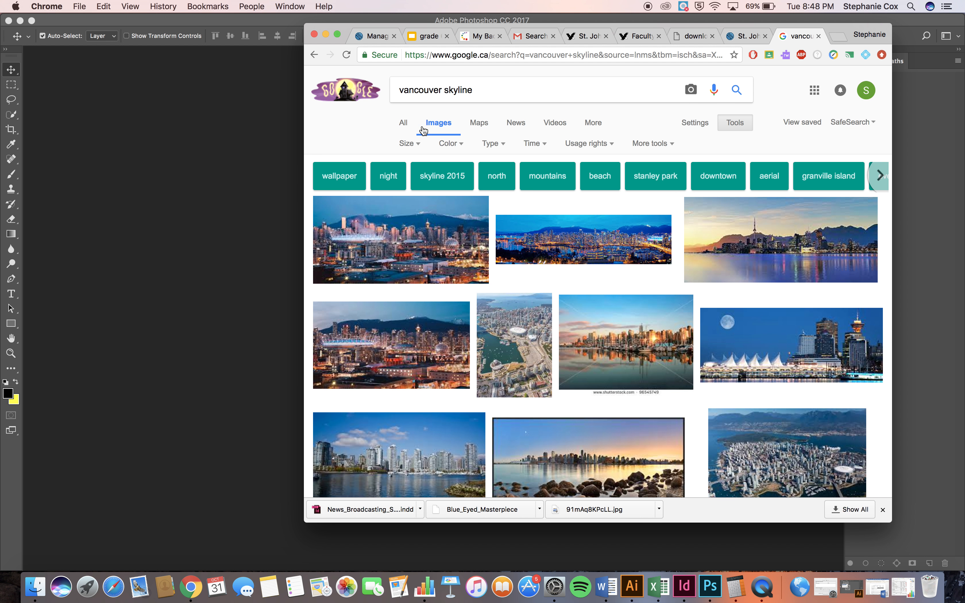
# Step: Filter the vancouver skyline image results to larger than 4 MP and labeled for noncommercial reuse with modification
pyautogui.click(407, 144)
pyautogui.moveTo(424, 229)
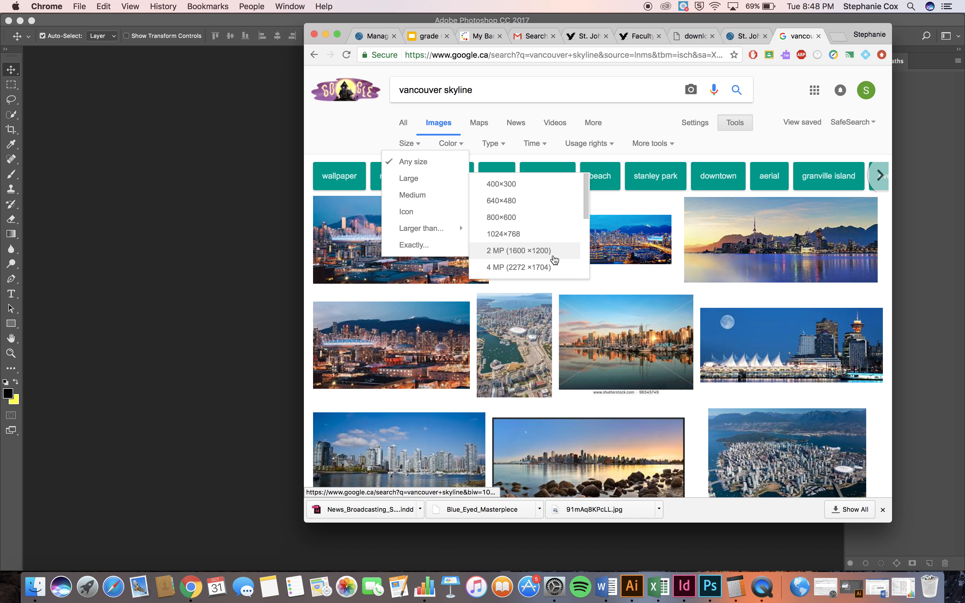
pyautogui.click(554, 275)
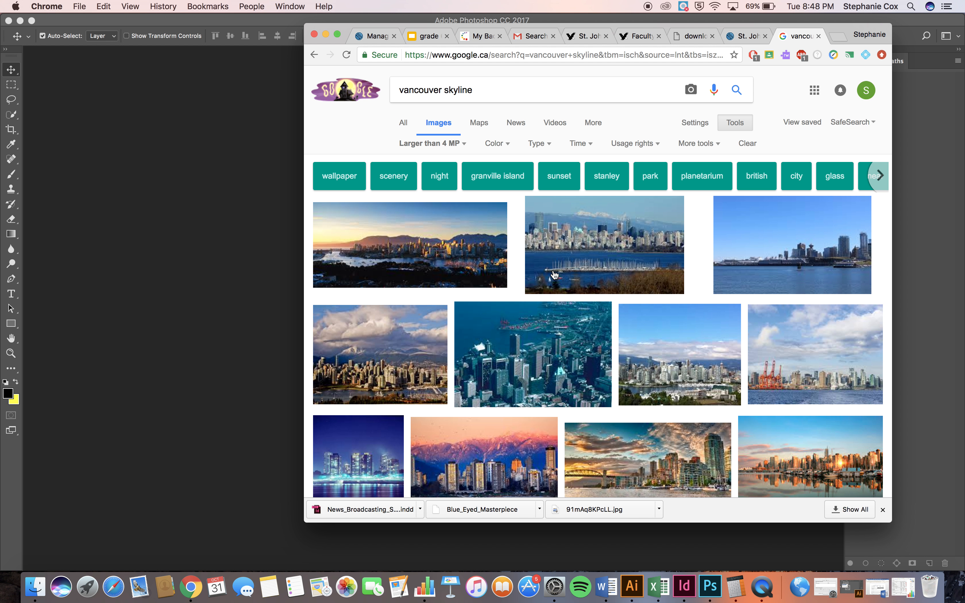
pyautogui.click(655, 146)
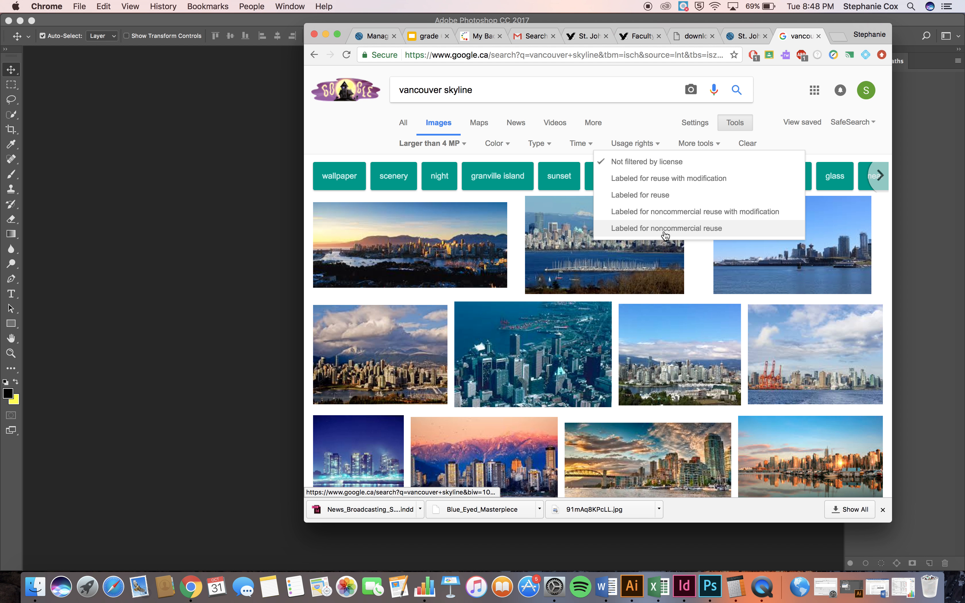
pyautogui.click(674, 217)
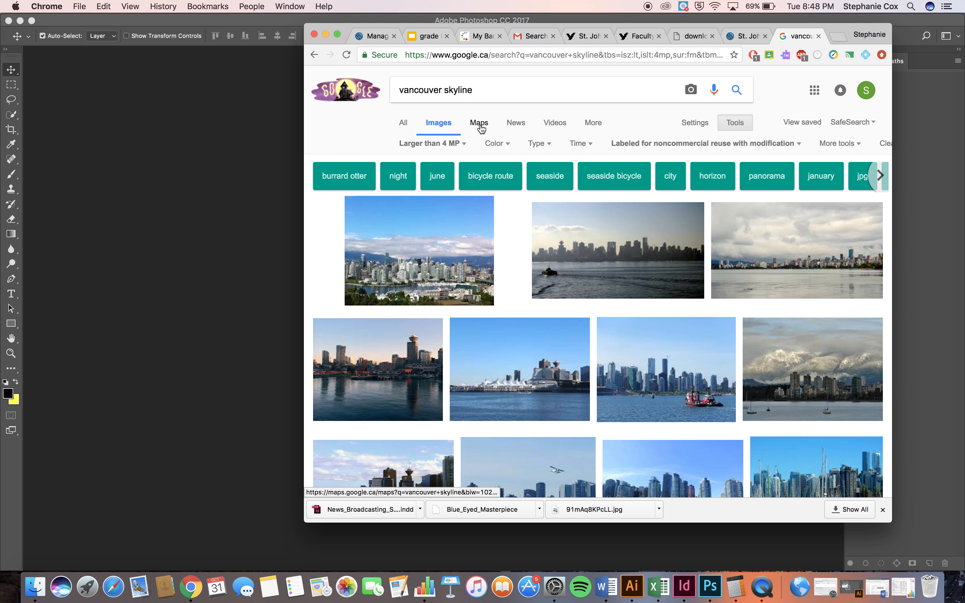
pyautogui.click(699, 146)
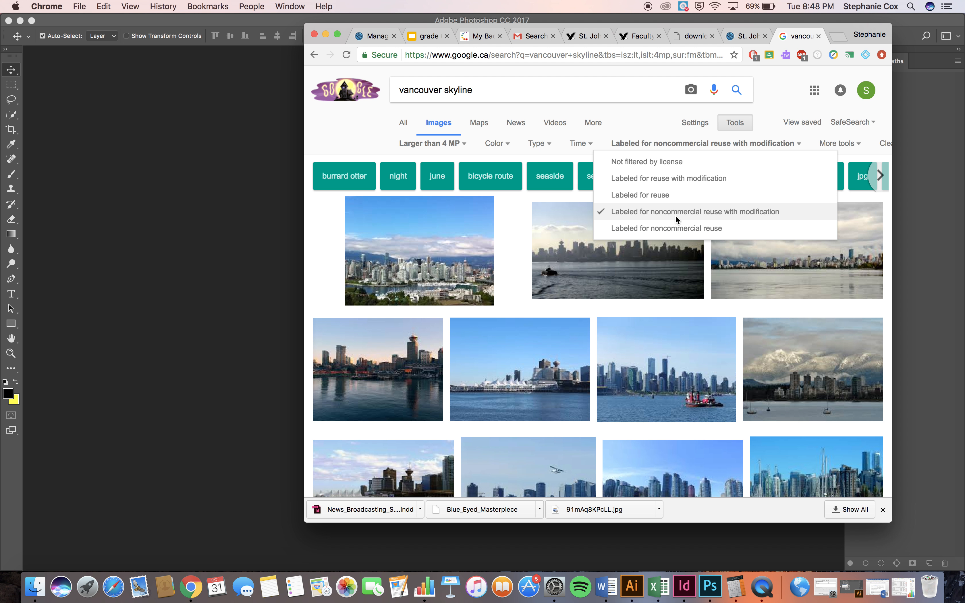
pyautogui.click(762, 145)
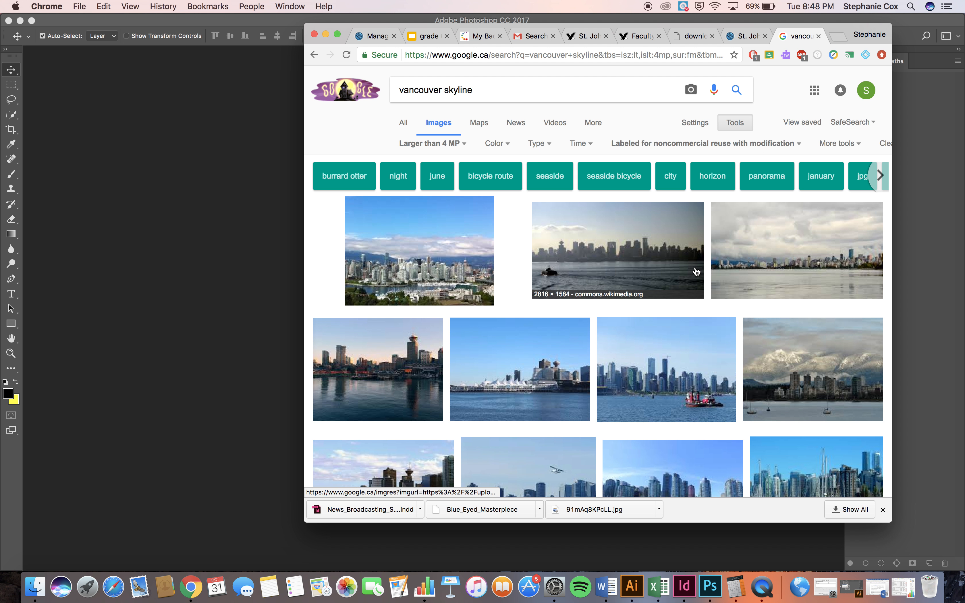
# Step: Open the full-size Wikimedia image Vancouver skyline 2.jpg from the results and copy the image
pyautogui.scroll(-5, 696, 271)
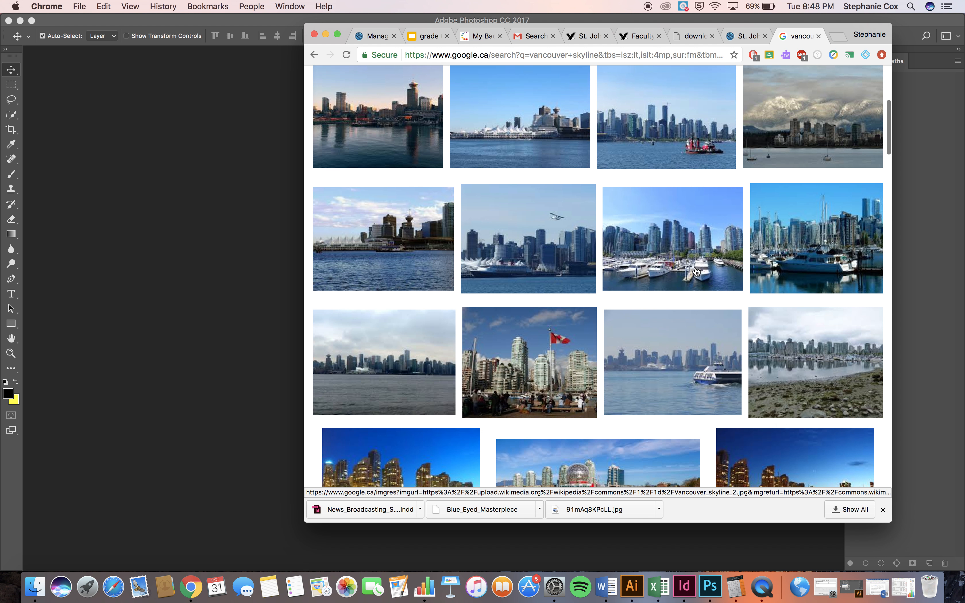
pyautogui.scroll(5, 576, 355)
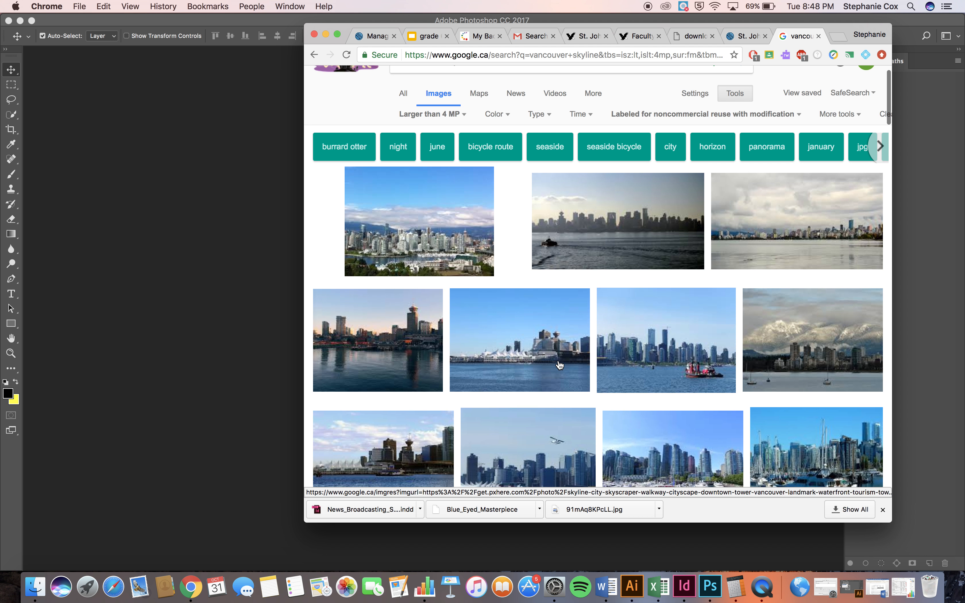
pyautogui.click(559, 244)
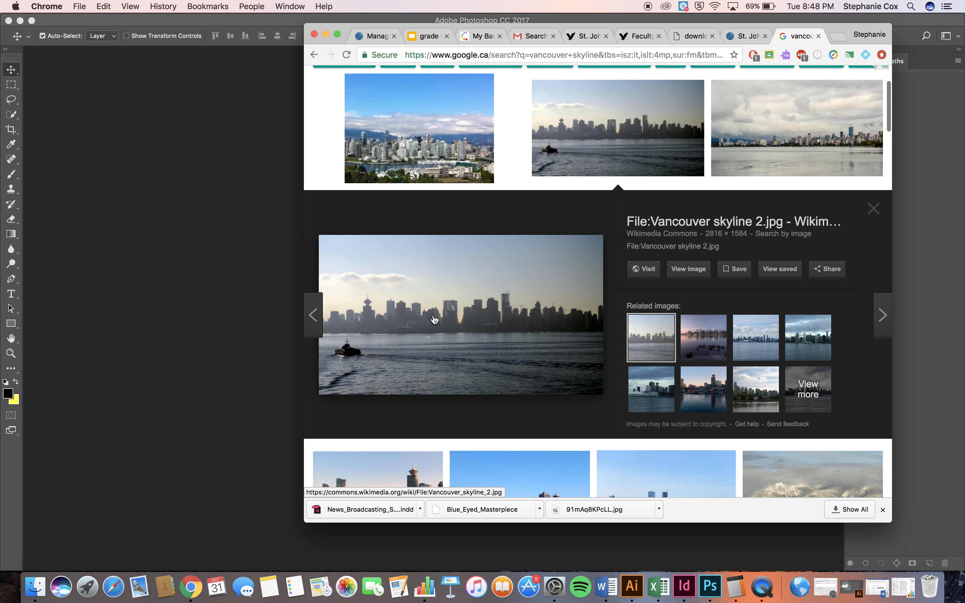
pyautogui.click(683, 269)
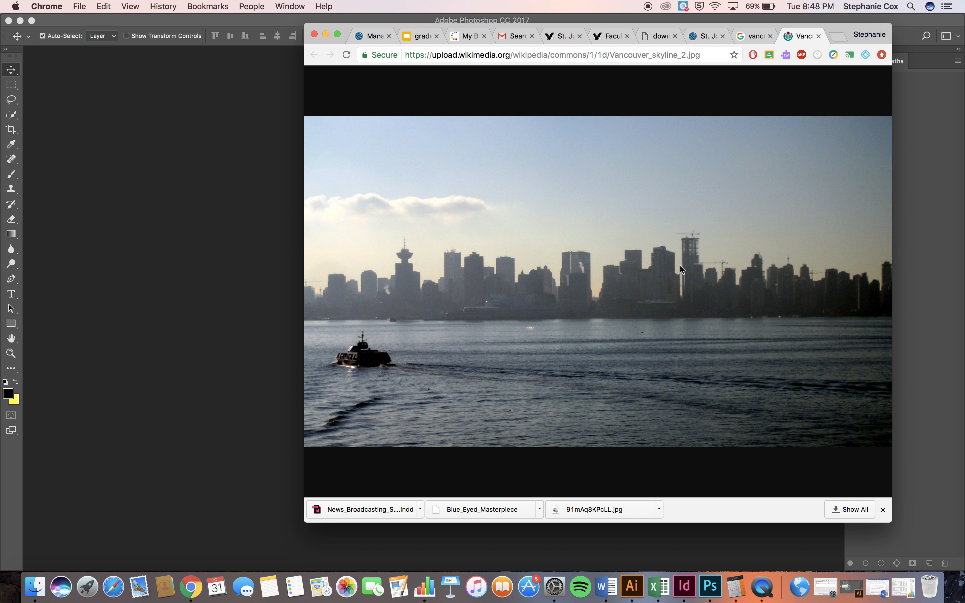
pyautogui.rightClick(621, 236)
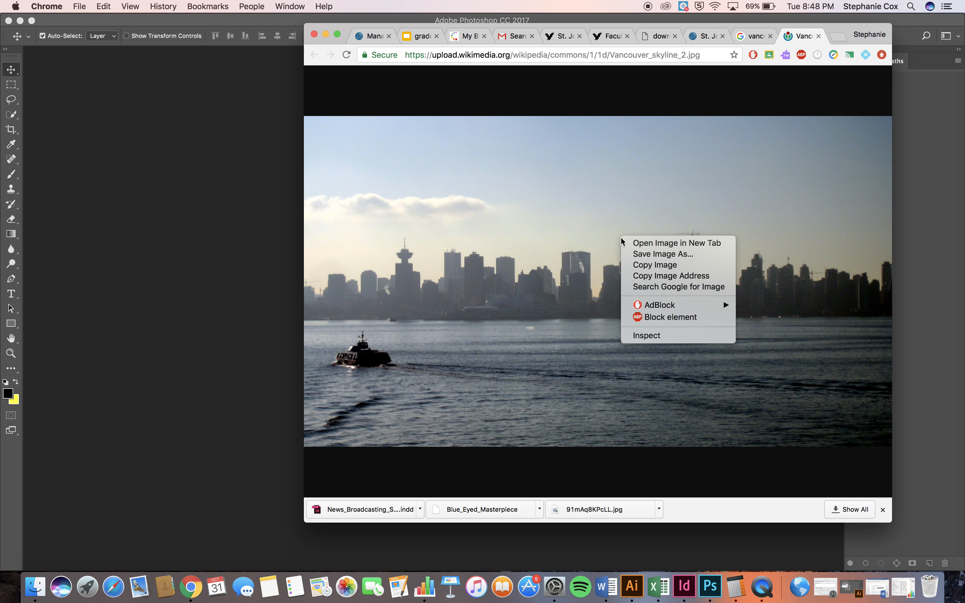
pyautogui.click(668, 265)
# Step: Switch to Photoshop, create a new document from the 2816 x 1584 px Clipboard preset, and paste the copied skyline photo
pyautogui.click(148, 215)
pyautogui.click(104, 6)
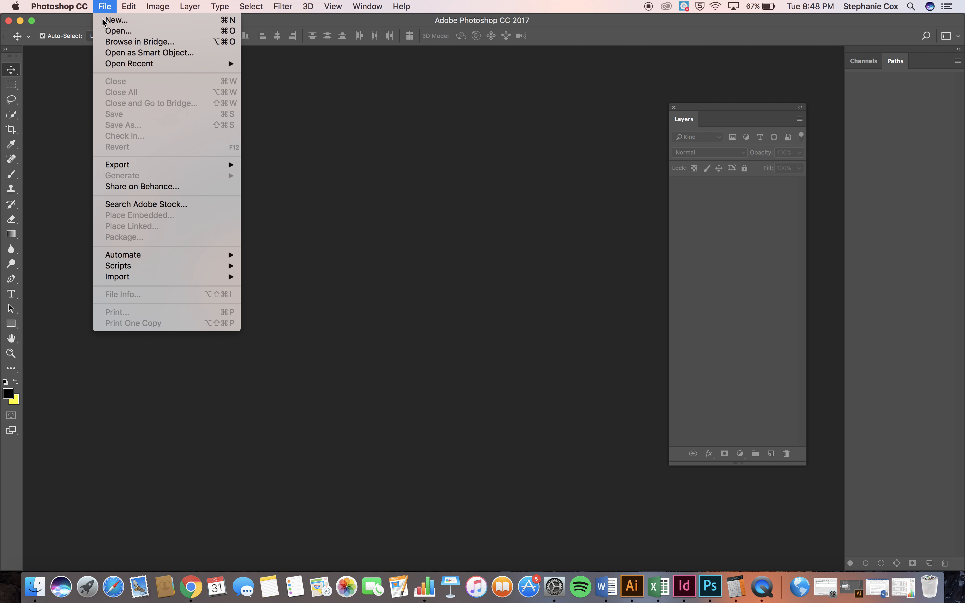
pyautogui.click(123, 20)
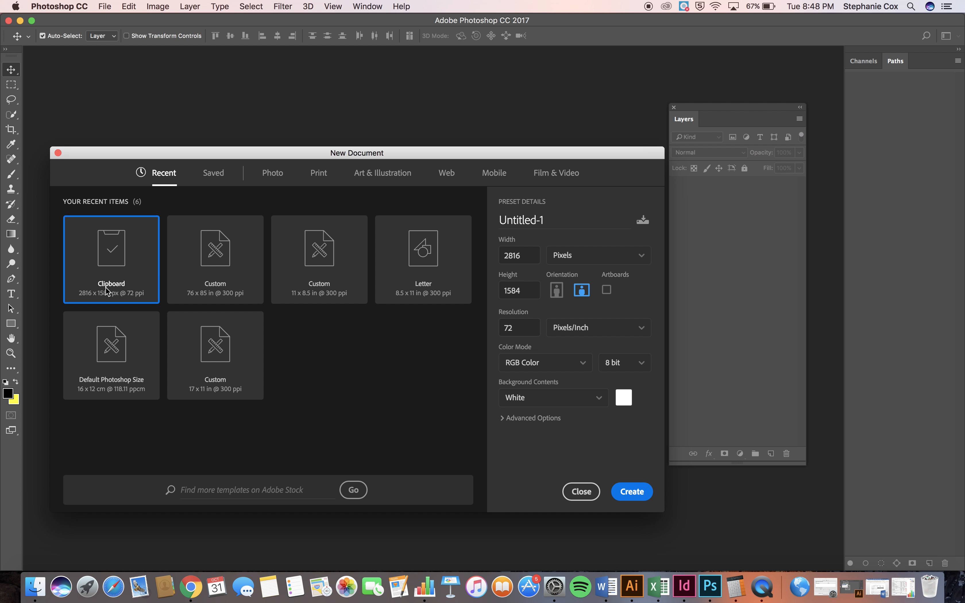
pyautogui.click(623, 486)
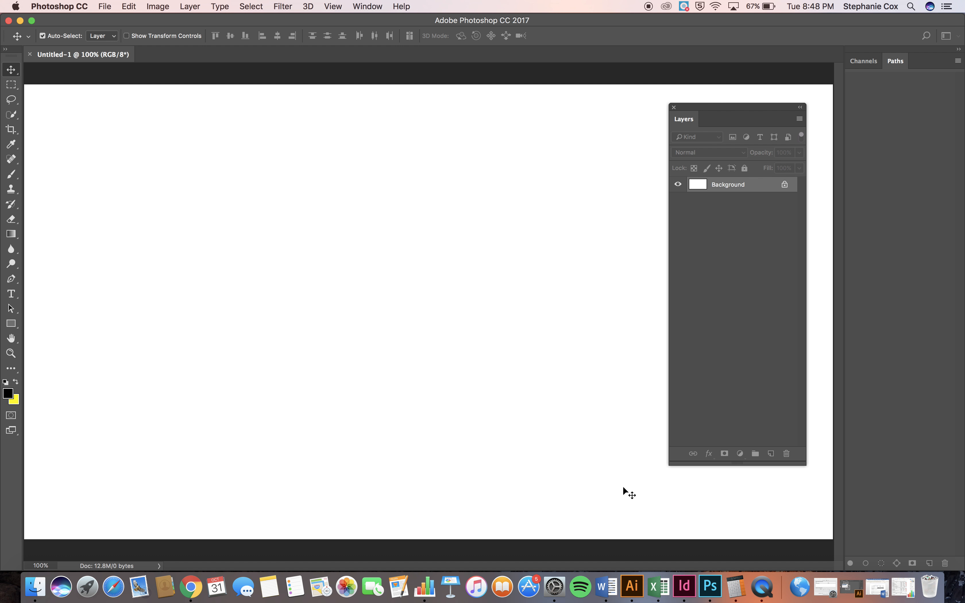
pyautogui.press('super+v')
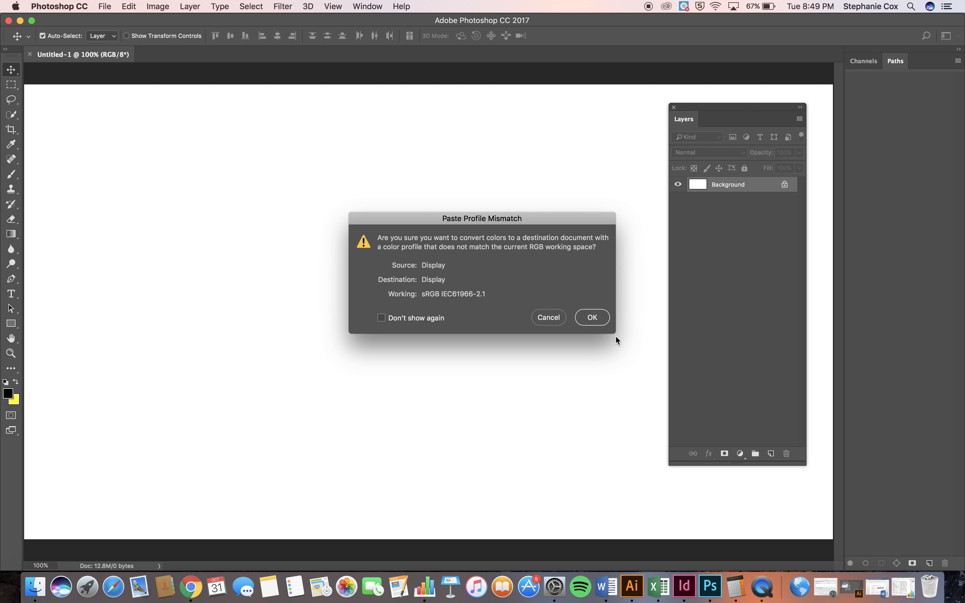
pyautogui.click(587, 316)
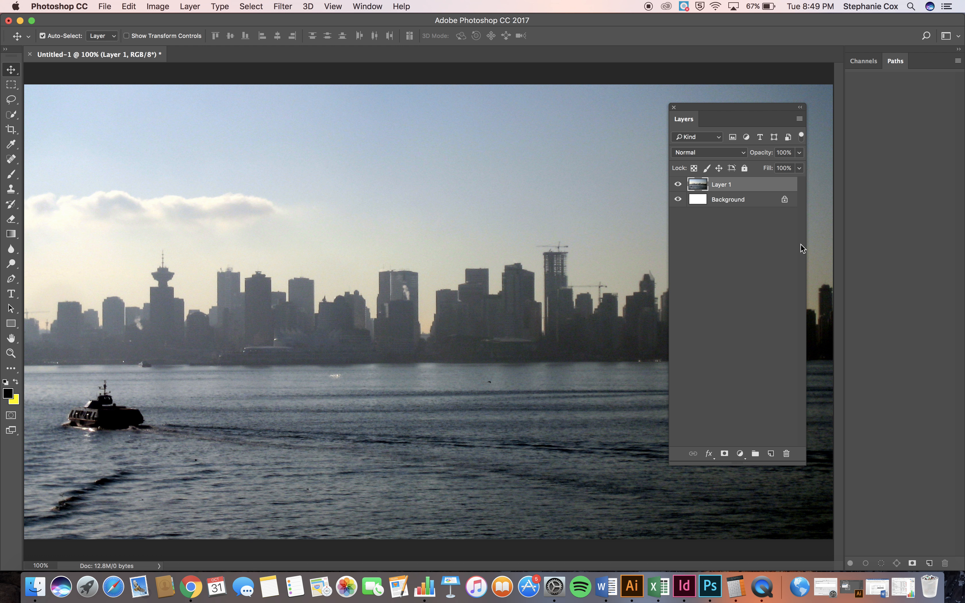
# Step: Start a Pen path with a straight line just below the shoreline, from beyond the photo's left edge to beyond its right edge
pyautogui.press('super+minus')
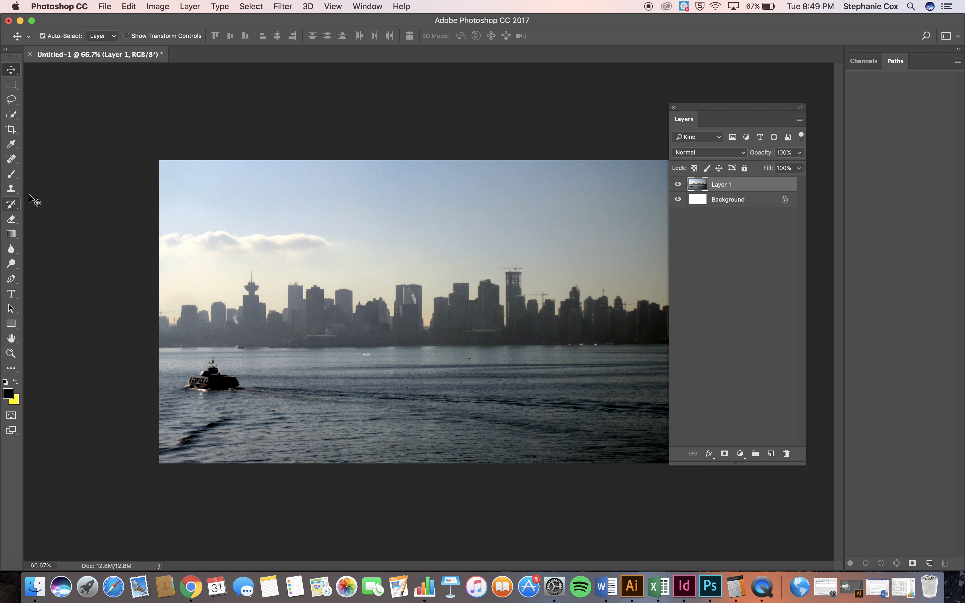
pyautogui.click(11, 279)
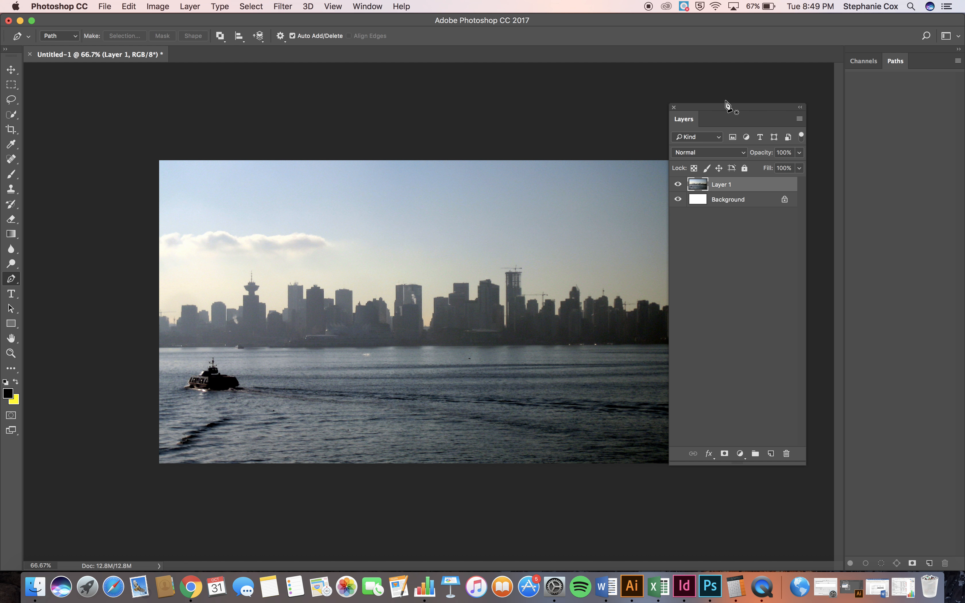
pyautogui.moveTo(720, 107); pyautogui.dragTo(845, 120)
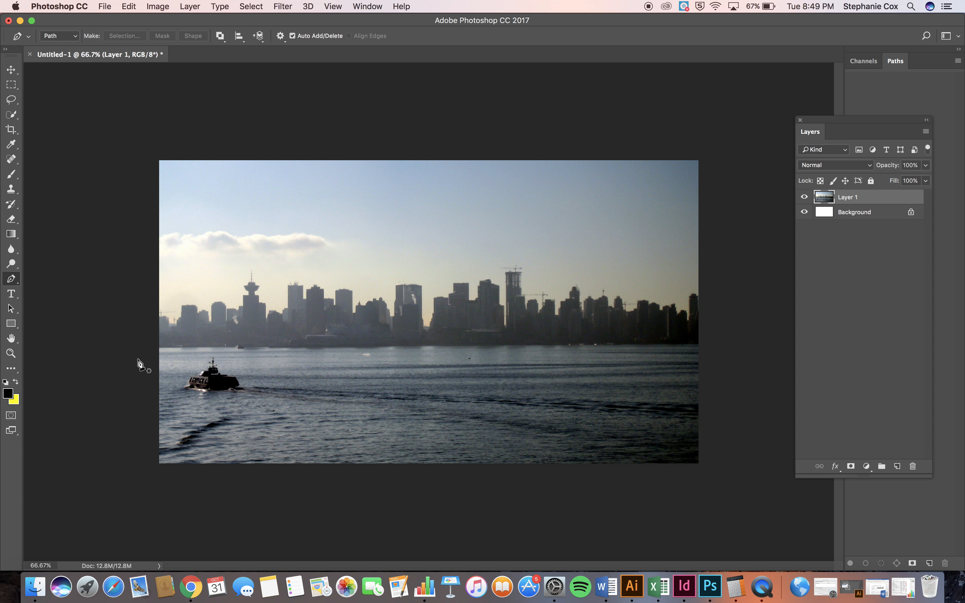
pyautogui.click(151, 349)
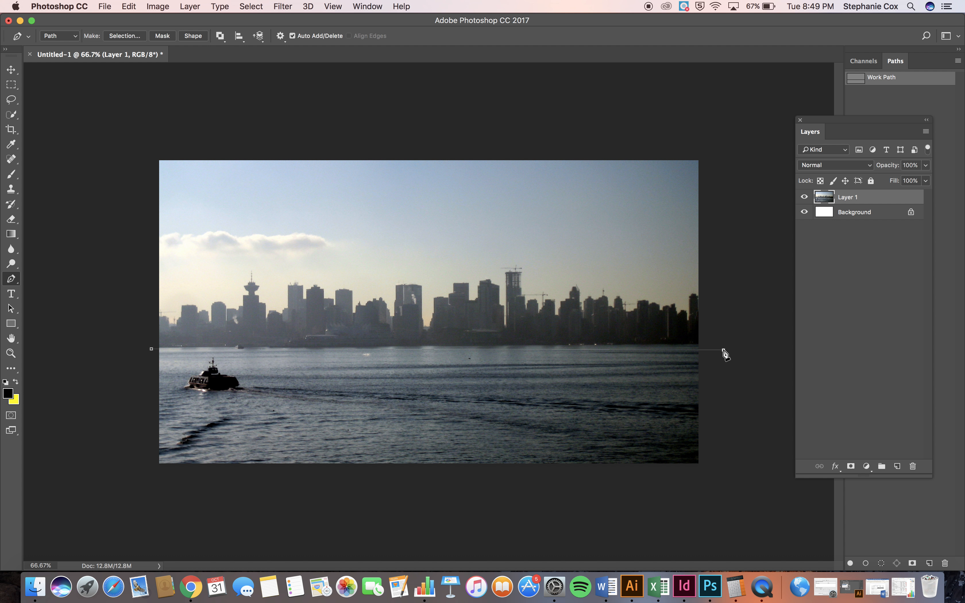
# Step: Continue the Pen path up past the photo's right edge and loosely along the roofs of the rightmost dark buildings
pyautogui.press('super+plus')
pyautogui.press('super+plus')
pyautogui.press('super+plus')
pyautogui.hscroll(20, 723, 350)
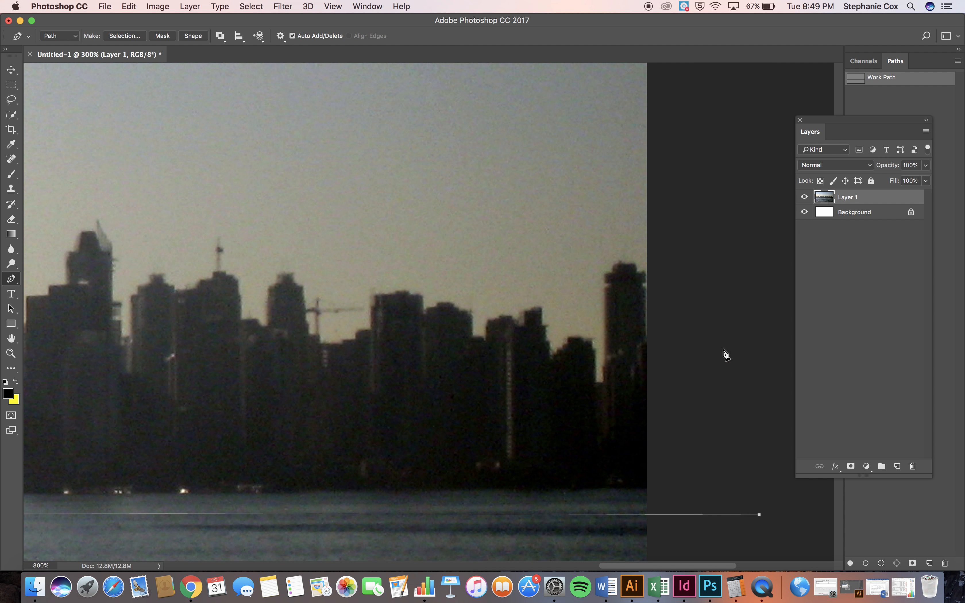
pyautogui.click(650, 272)
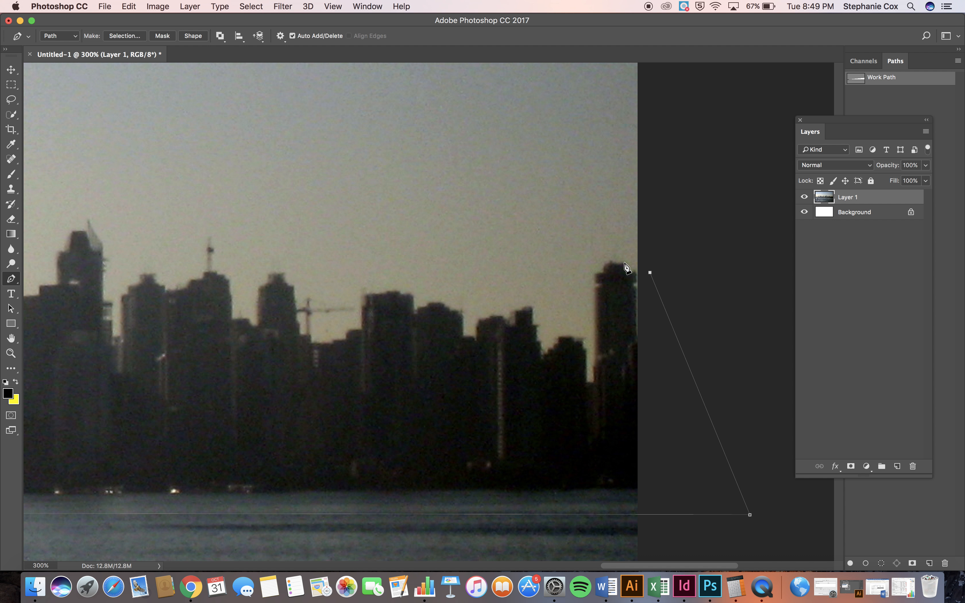
pyautogui.click(631, 269)
pyautogui.click(585, 338)
pyautogui.click(545, 334)
pyautogui.click(514, 297)
pyautogui.click(472, 316)
pyautogui.click(361, 282)
pyautogui.click(337, 328)
# Step: Add curved path segments arching over the towers with narrow tops, as far as the left side of the pointed tower
pyautogui.moveTo(273, 262); pyautogui.dragTo(242, 262)
pyautogui.click(239, 309)
pyautogui.moveTo(129, 256); pyautogui.dragTo(58, 315)
pyautogui.keyDown('alt'); pyautogui.click(129, 257); pyautogui.keyUp('alt')
pyautogui.hscroll(-10, 46, 335)
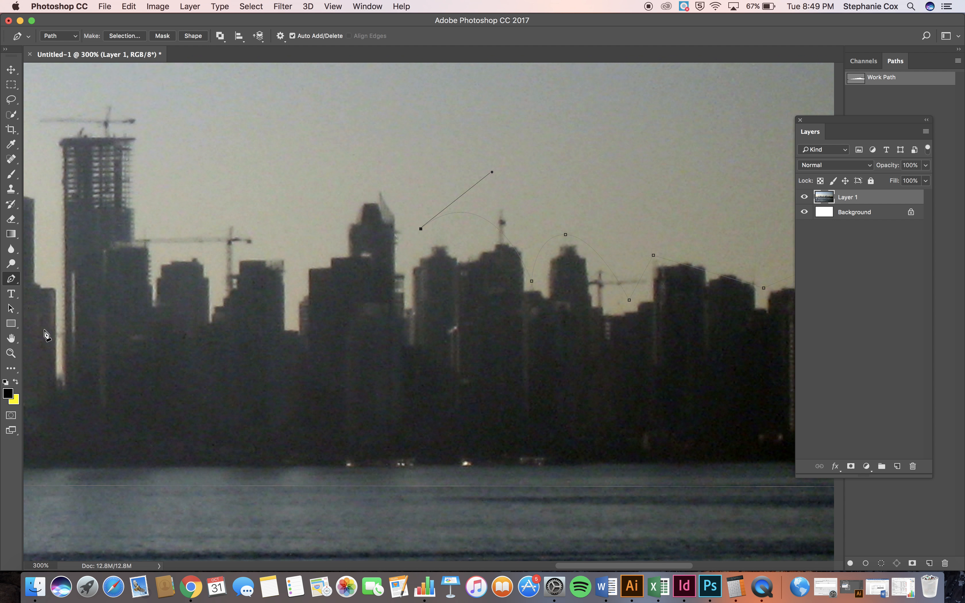
pyautogui.moveTo(428, 272); pyautogui.dragTo(381, 379)
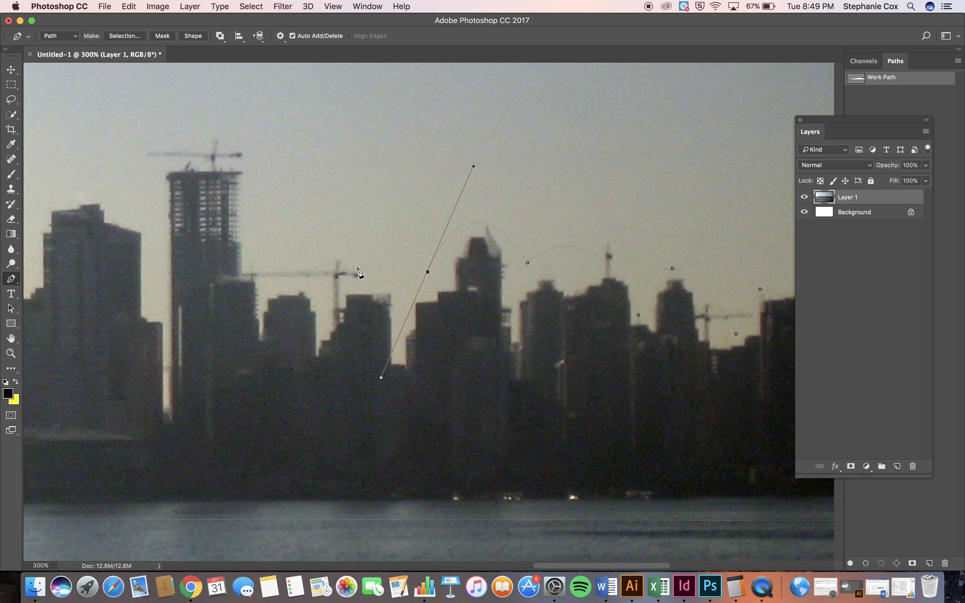
pyautogui.click(428, 272)
# Step: Carry the path along the crane arm and around the tall construction tower with straight segments
pyautogui.click(270, 270)
pyautogui.click(255, 133)
pyautogui.click(163, 147)
pyautogui.click(155, 234)
# Step: Extend the path over the stepped tower and the flat-roofed tower left of the construction tower
pyautogui.hscroll(-10, 156, 237)
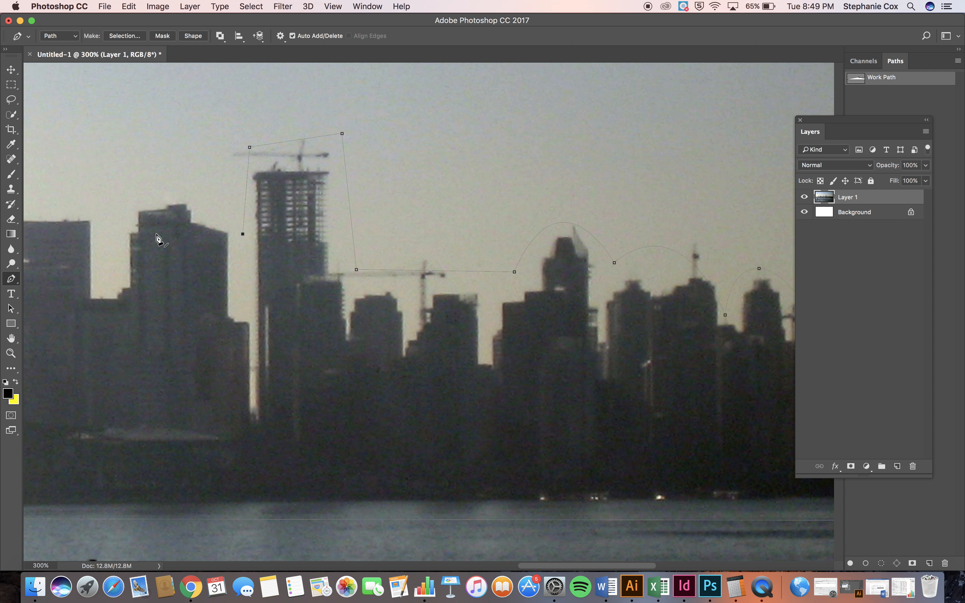
pyautogui.click(394, 237)
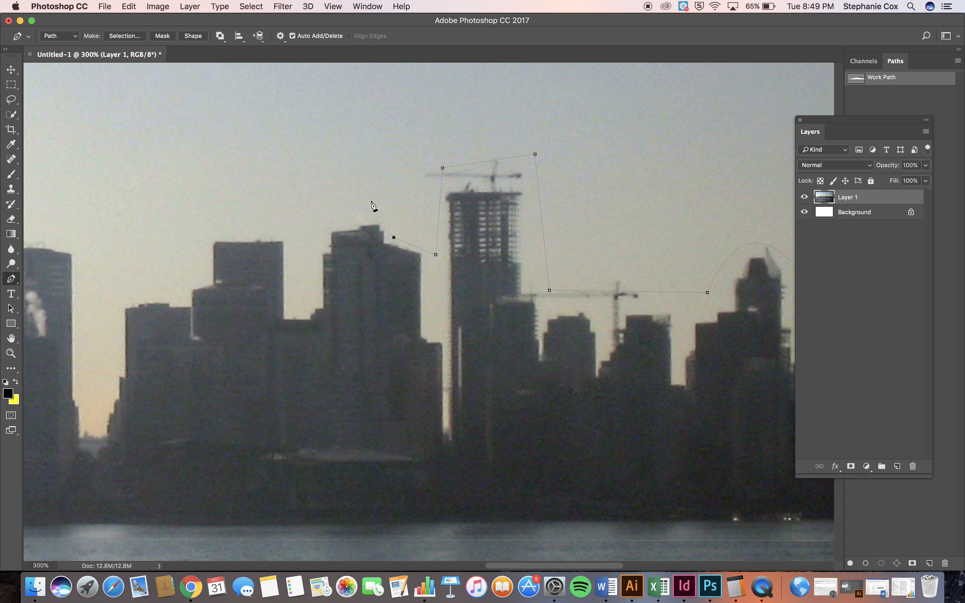
pyautogui.click(387, 214)
pyautogui.click(327, 220)
pyautogui.hscroll(-5, 277, 230)
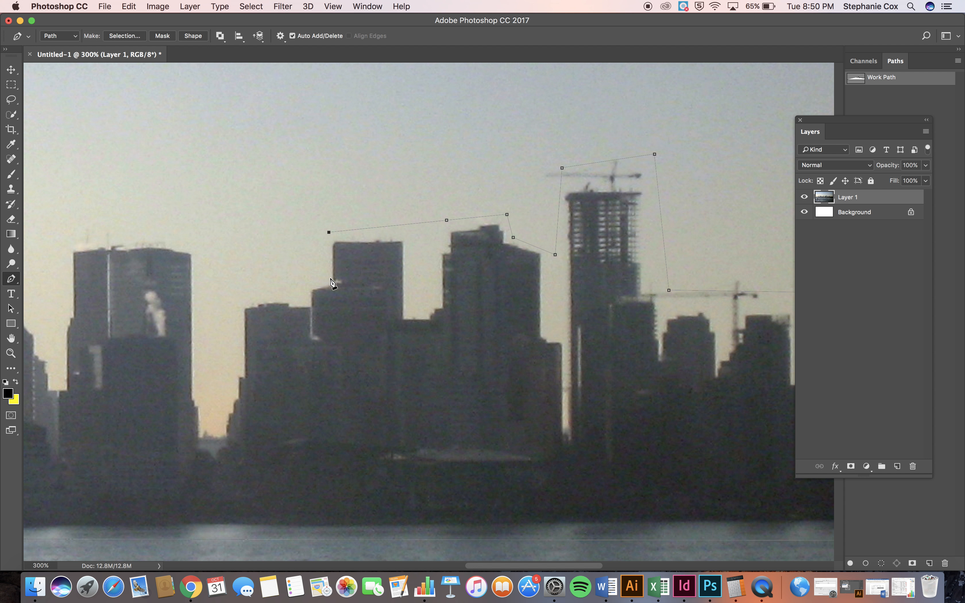
pyautogui.click(242, 302)
# Step: Extend the path across the sky gap and around the wide tower with the steam plume
pyautogui.hscroll(-10, 245, 307)
pyautogui.hscroll(-1, 244, 307)
pyautogui.click(493, 228)
pyautogui.click(364, 230)
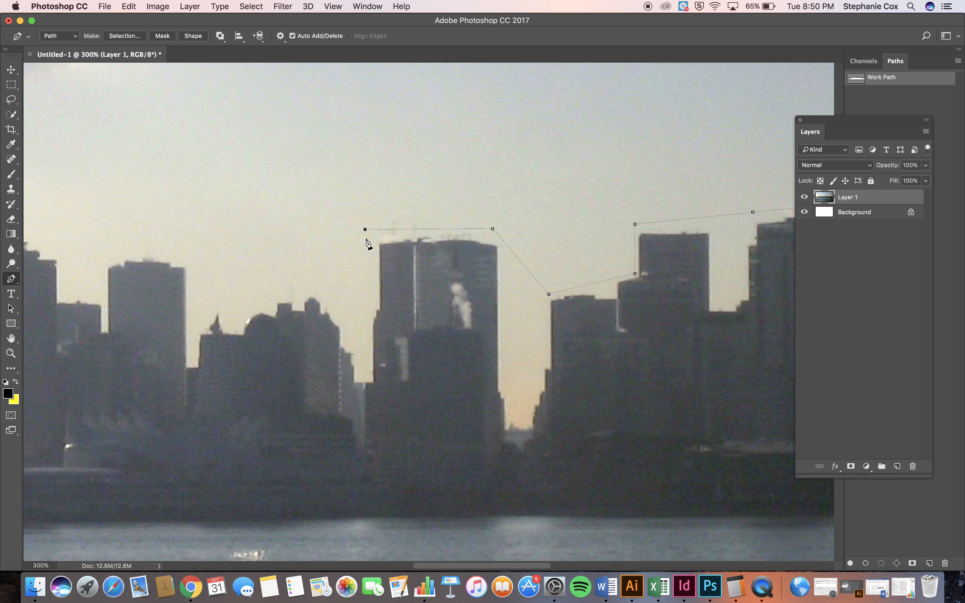
pyautogui.click(359, 297)
# Step: Continue the path above the low domed buildings and over the three flat-roofed towers right of the lookout tower
pyautogui.hscroll(-9, 361, 302)
pyautogui.click(462, 303)
pyautogui.click(459, 264)
pyautogui.click(361, 258)
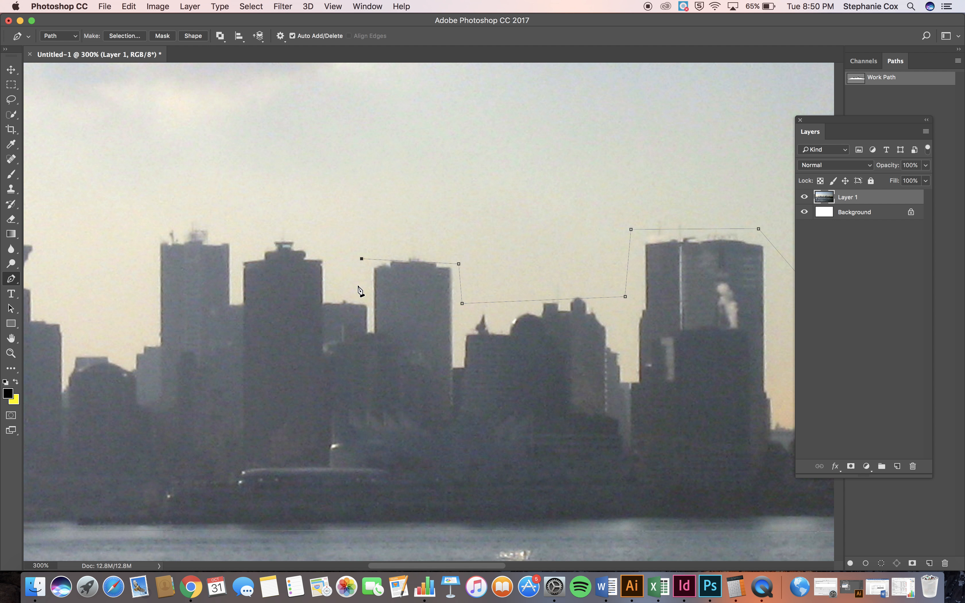
pyautogui.click(333, 290)
pyautogui.click(326, 233)
pyautogui.click(158, 222)
# Step: Bring the path down over the lower buildings and box it around the lookout tower and its antenna
pyautogui.hscroll(-5, 168, 239)
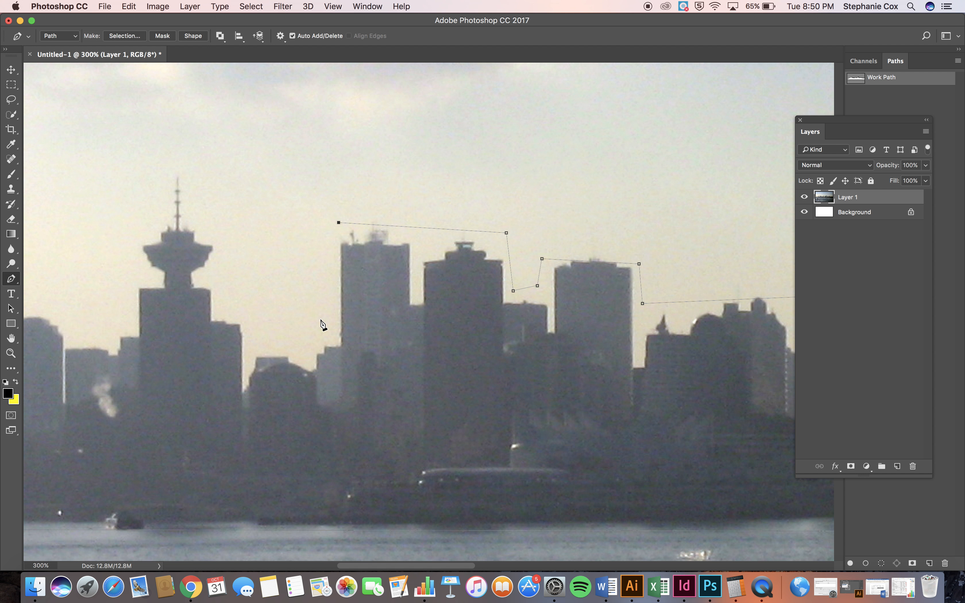
pyautogui.click(327, 335)
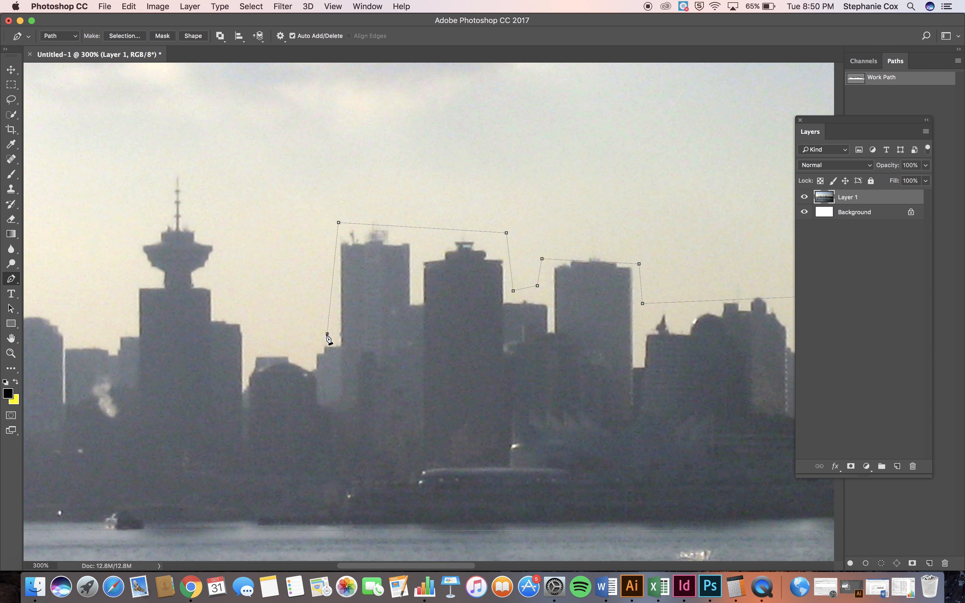
pyautogui.click(220, 309)
pyautogui.click(214, 165)
pyautogui.hscroll(-3, 216, 165)
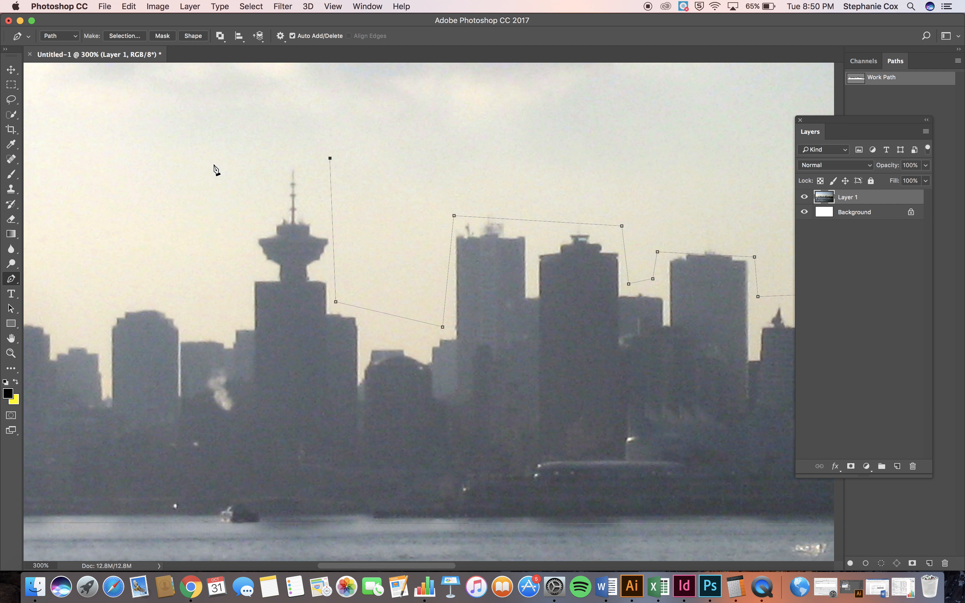
pyautogui.click(242, 167)
pyautogui.click(240, 306)
# Step: Trace the remaining roofs to beyond the photo's left edge and close the path at its starting anchor
pyautogui.hscroll(-5, 239, 307)
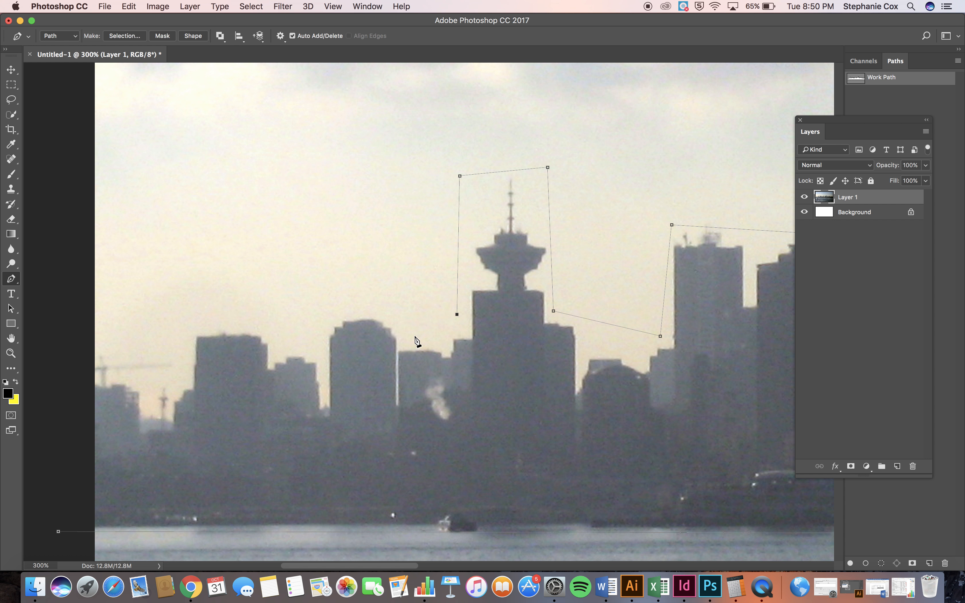
pyautogui.click(361, 308)
pyautogui.click(316, 342)
pyautogui.click(224, 323)
pyautogui.click(177, 343)
pyautogui.click(172, 383)
pyautogui.click(77, 378)
pyautogui.hscroll(-5, 80, 383)
pyautogui.scroll(-3, 80, 383)
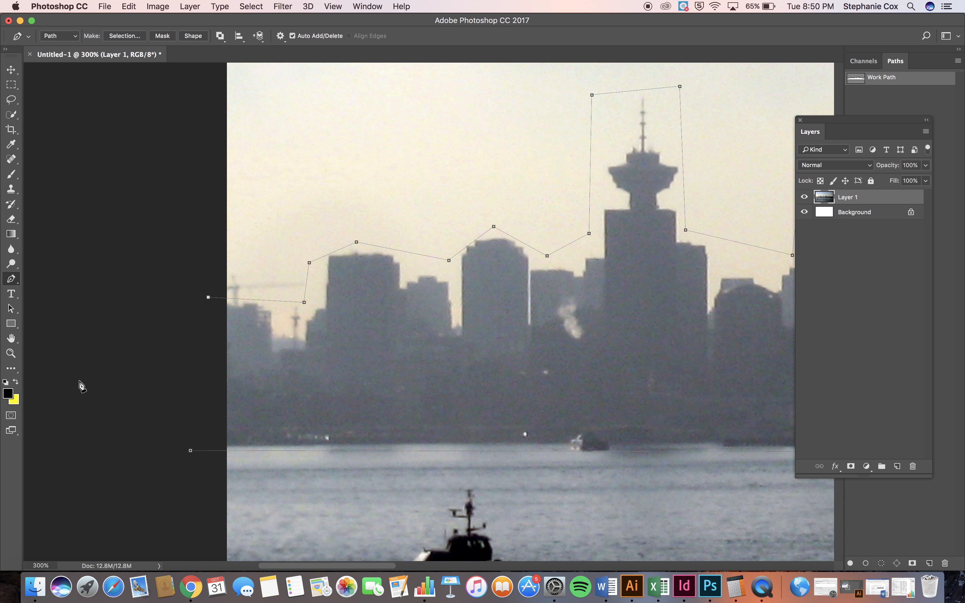
pyautogui.click(203, 440)
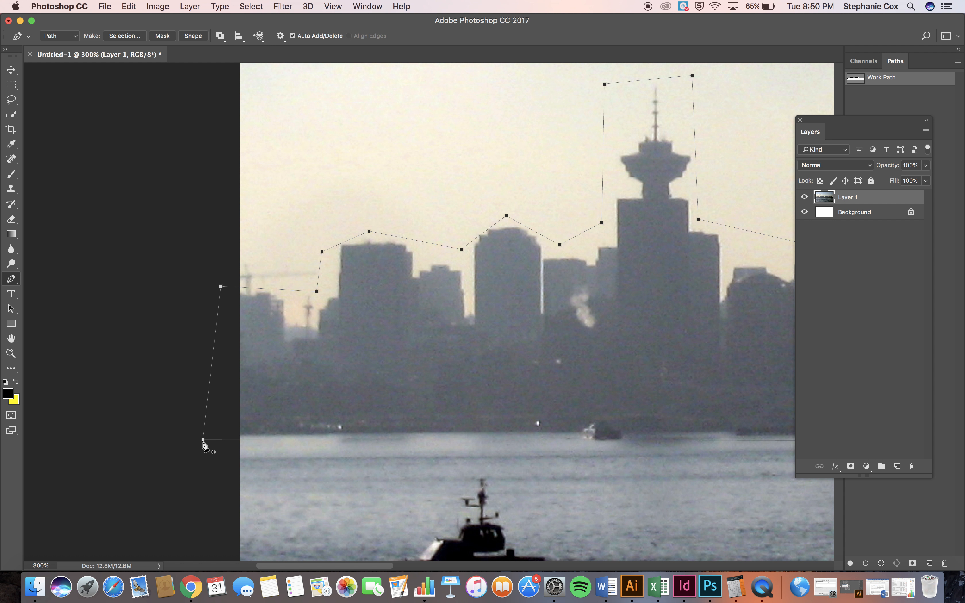
# Step: Detach the Paths panel from the Channels group and float it beside the photo with the whole skyline path in view
pyautogui.hscroll(6, 203, 444)
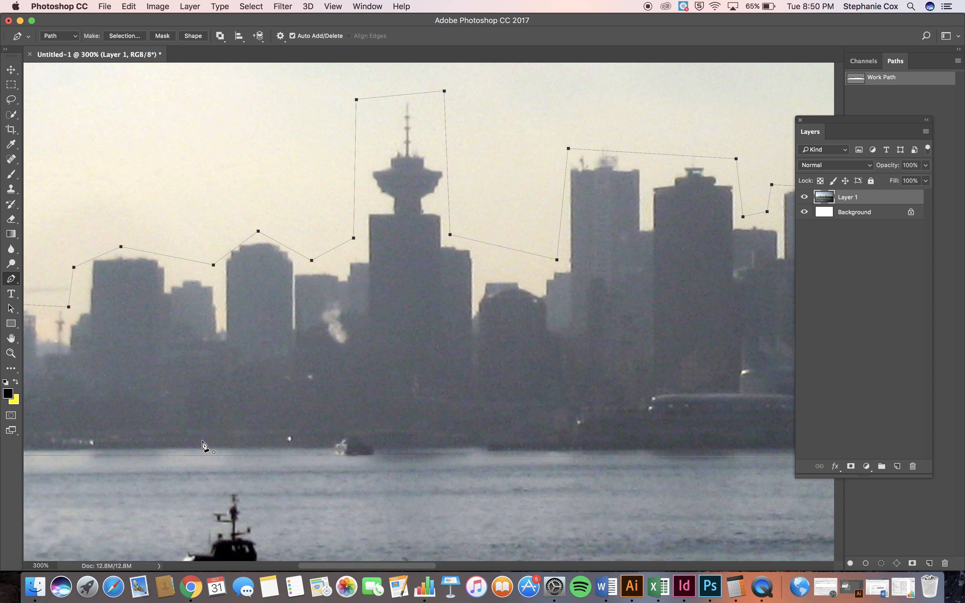
pyautogui.press('super+minus')
pyautogui.press('super+minus')
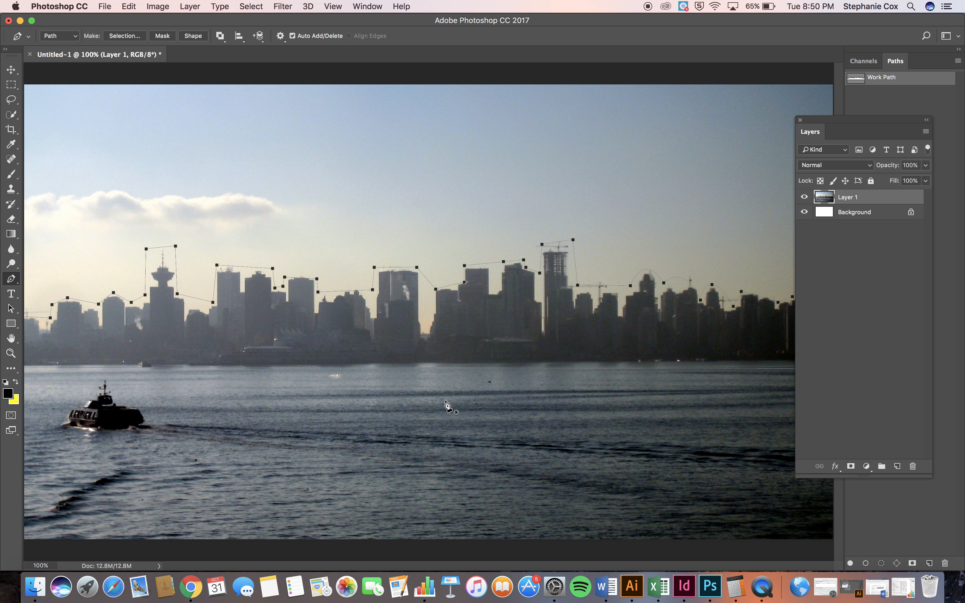
pyautogui.press('super+minus')
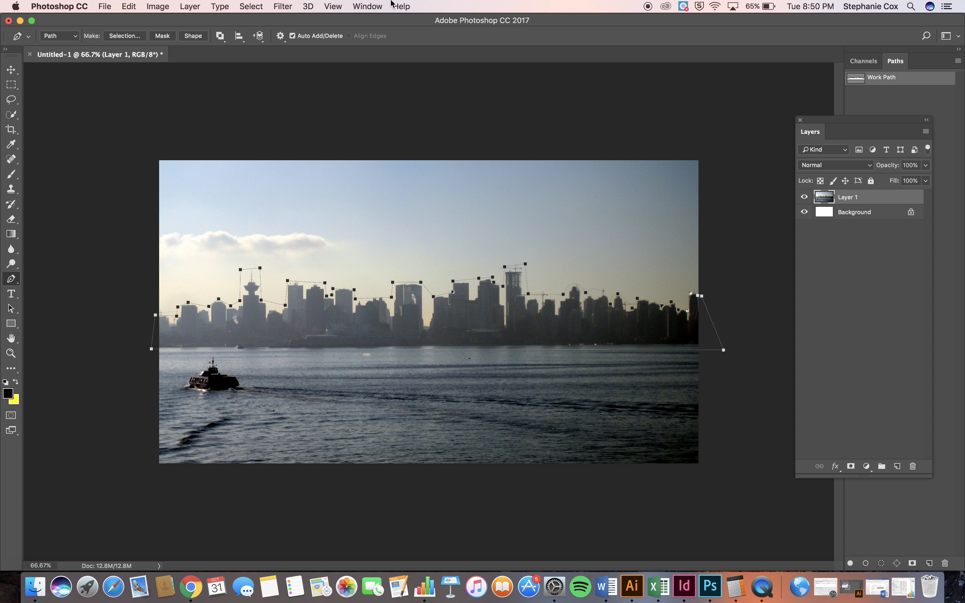
pyautogui.click(378, 6)
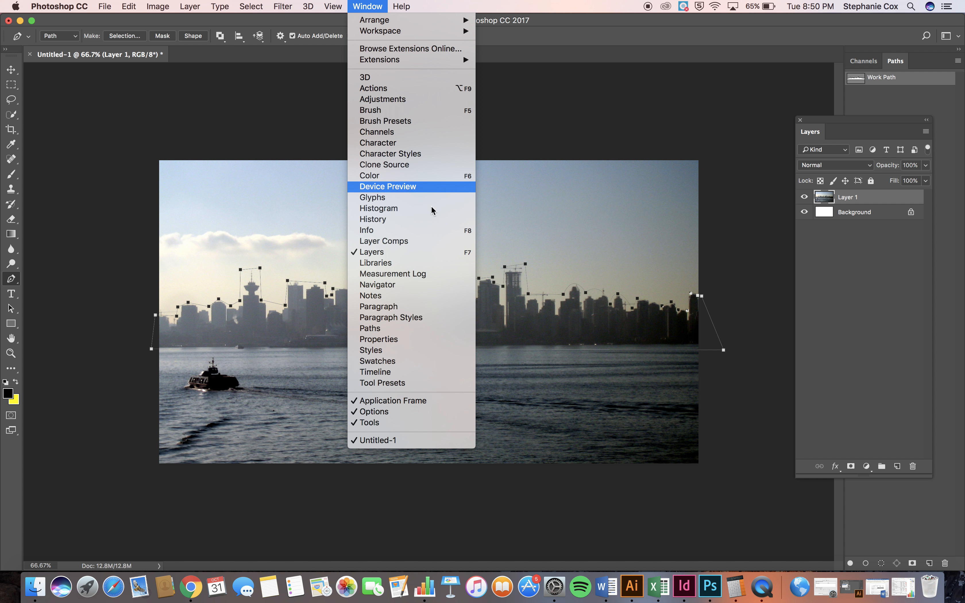
pyautogui.click(414, 329)
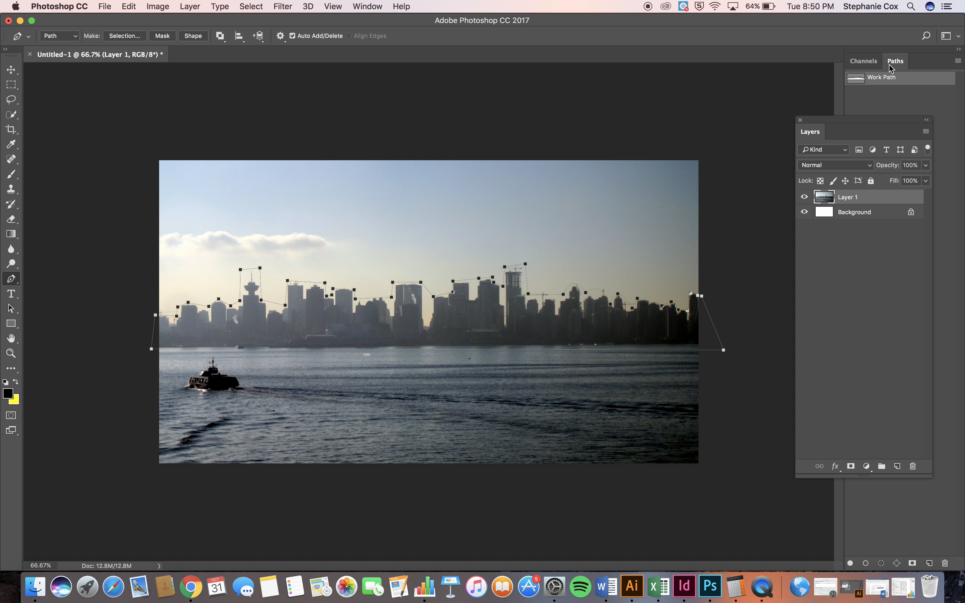
pyautogui.moveTo(890, 67); pyautogui.dragTo(722, 90)
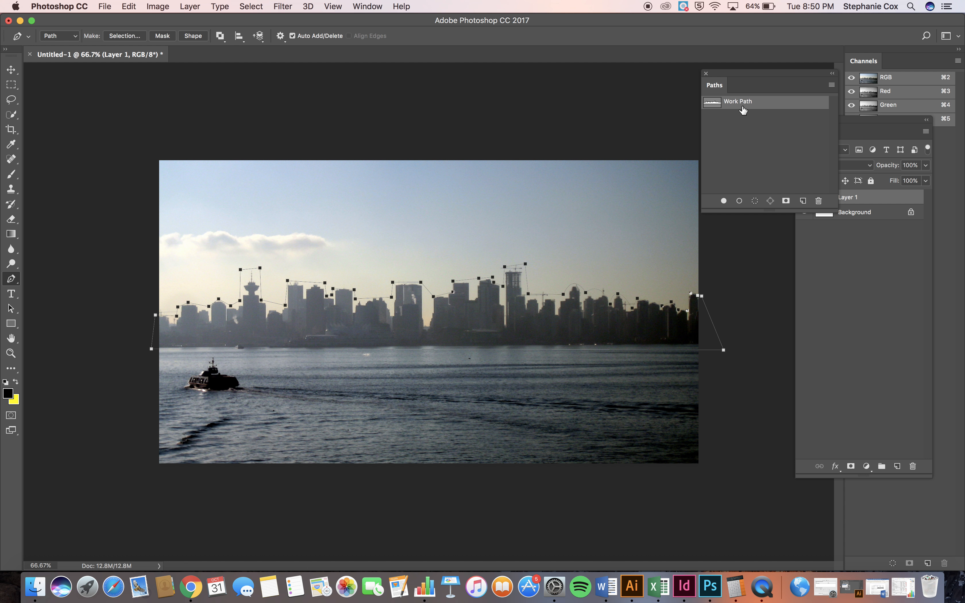
pyautogui.keyDown('ctrl'); pyautogui.click(742, 106); pyautogui.keyUp('ctrl')
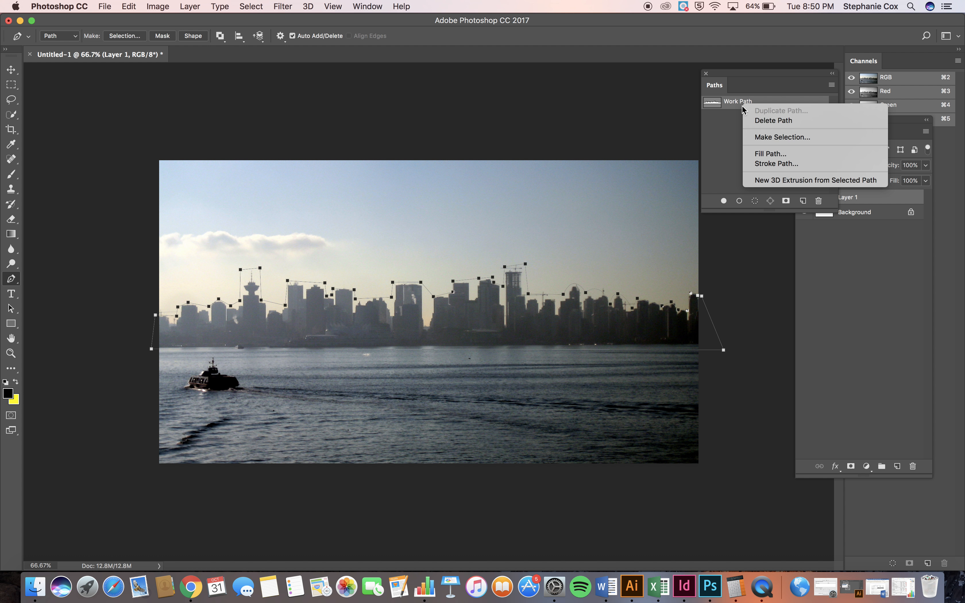
pyautogui.click(764, 137)
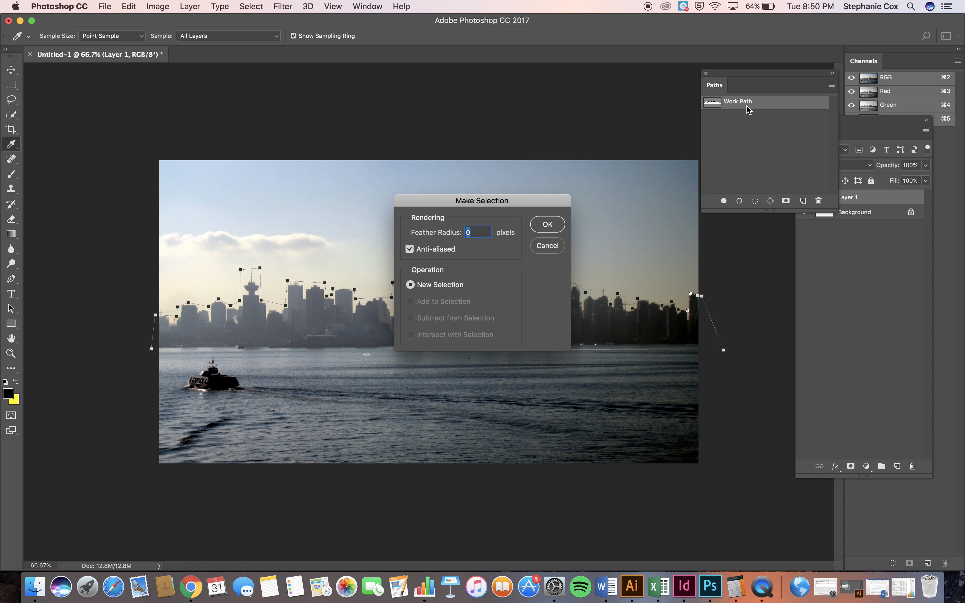
pyautogui.click(553, 250)
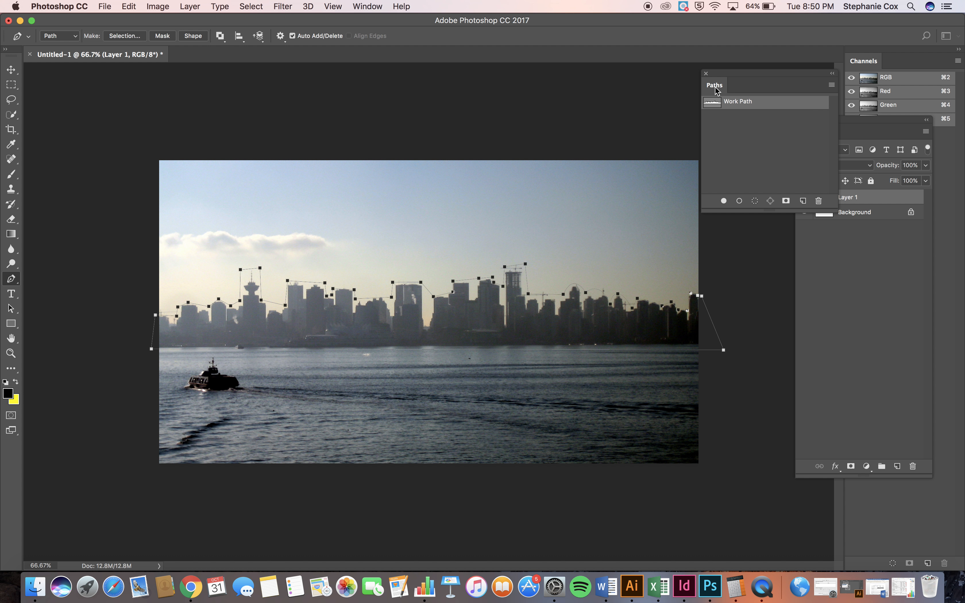
pyautogui.click(368, 7)
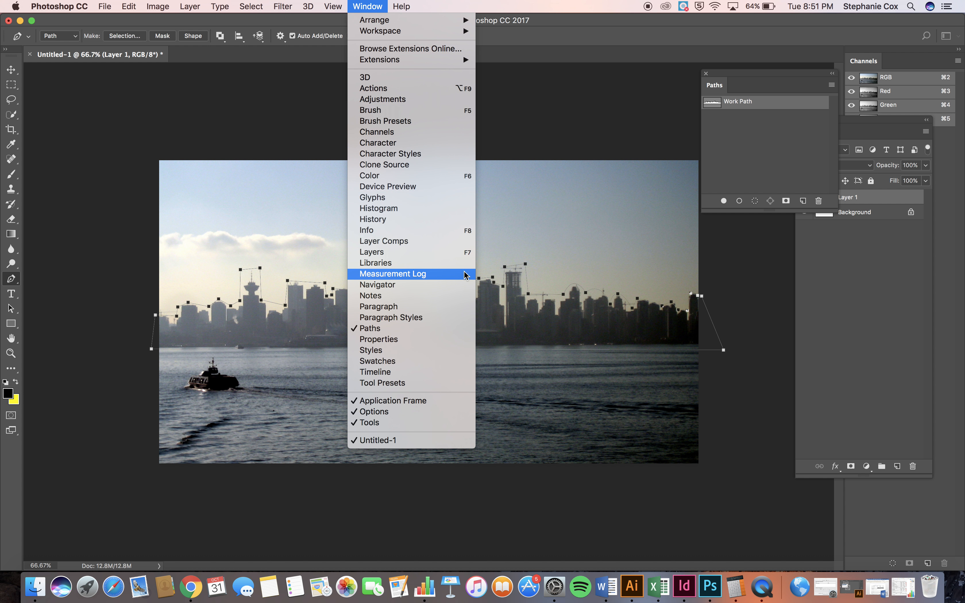
pyautogui.click(751, 113)
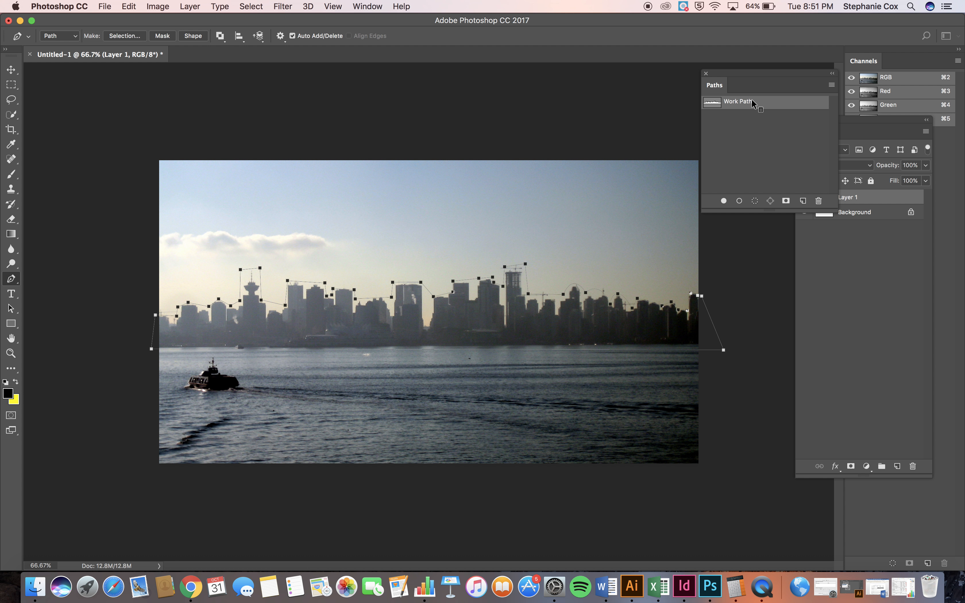
# Step: Make a new anti-aliased selection from the work path with a feather radius of 5 pixels
pyautogui.rightClick(753, 104)
pyautogui.click(784, 134)
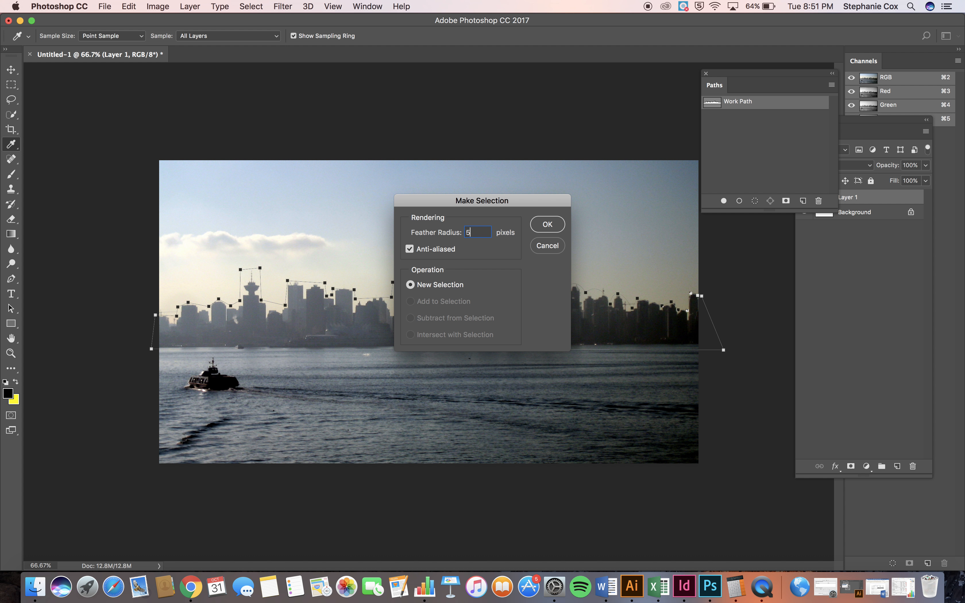
pyautogui.press('Return')
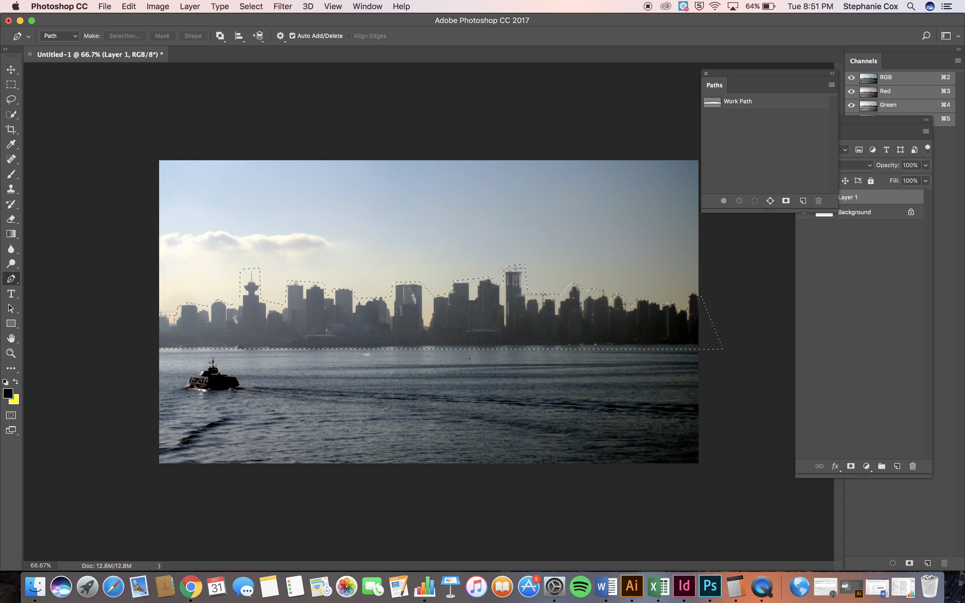
# Step: Copy the selected skyline from Layer 1 to a new layer and hide Layer 1
pyautogui.click(867, 233)
pyautogui.hotkey('ctrl', 'j')
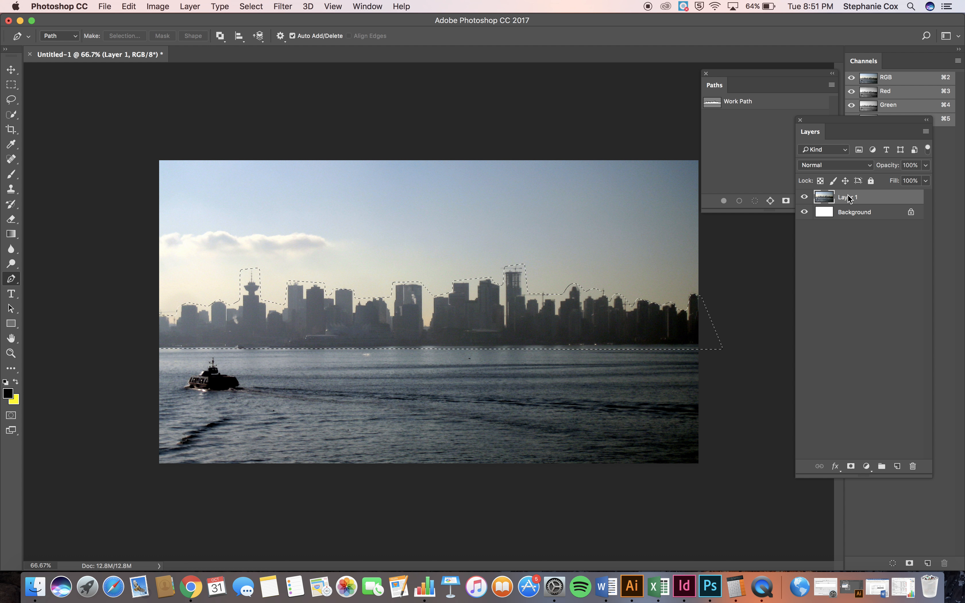
pyautogui.click(804, 212)
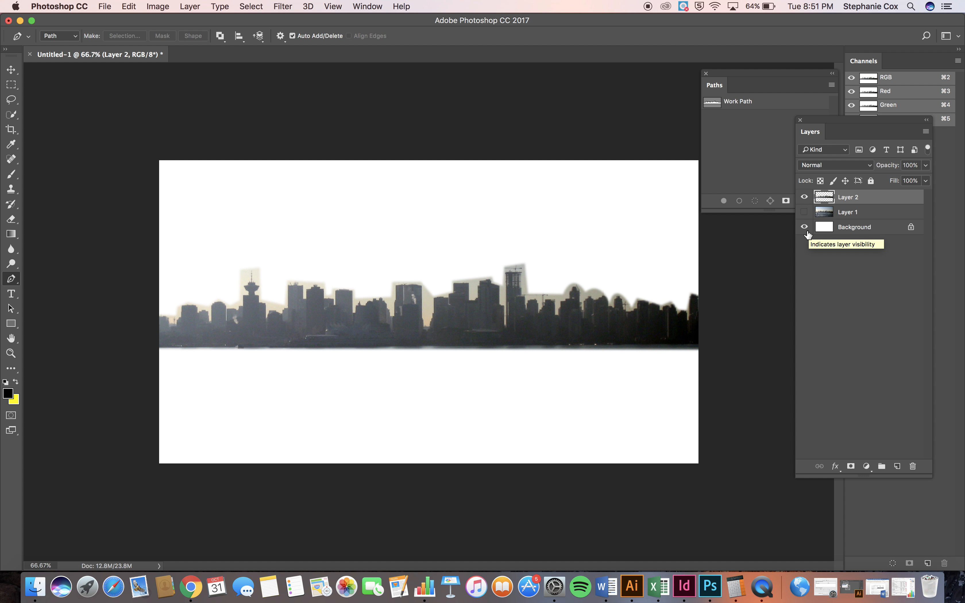
# Step: Examine the feathered edges and leftover sky around the cut-out buildings along the skyline
pyautogui.press('super+equal')
pyautogui.press('super+equal')
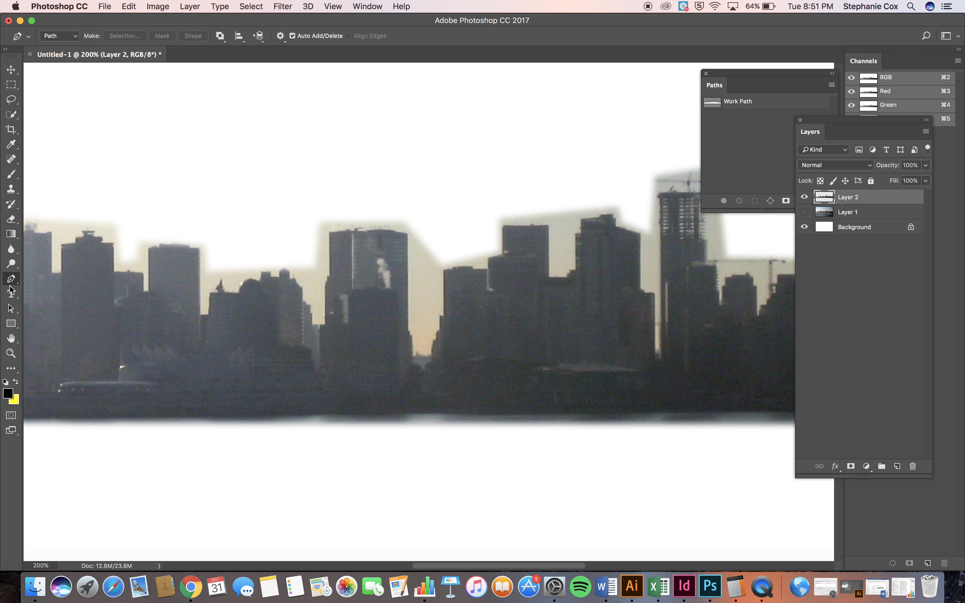
pyautogui.click(11, 99)
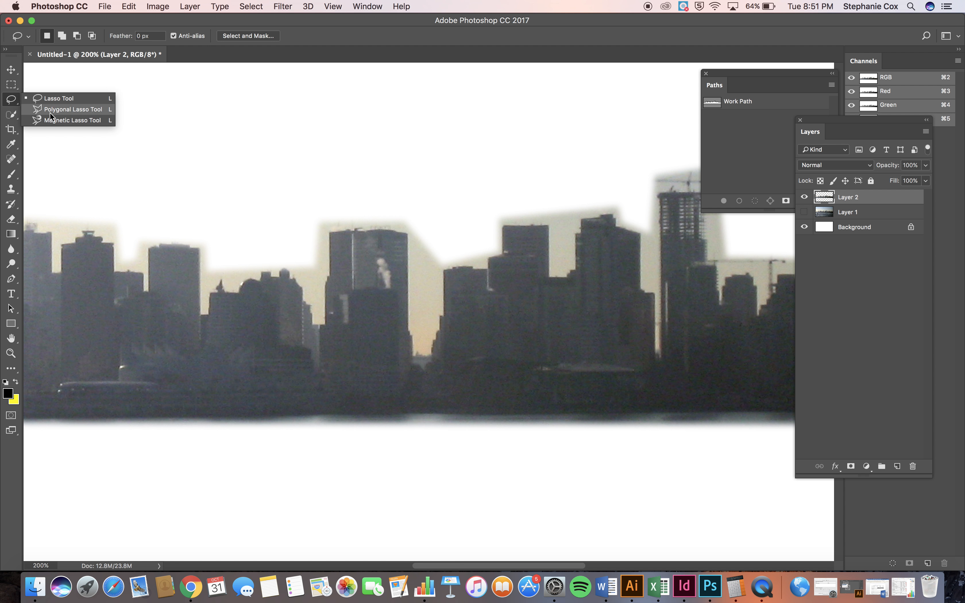
pyautogui.hscroll(10, 225, 156)
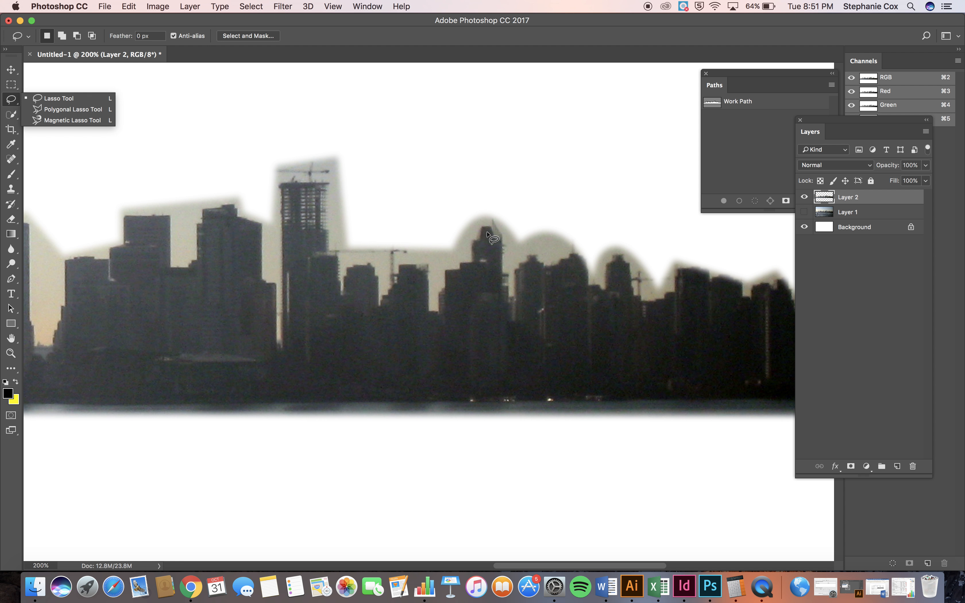
pyautogui.hscroll(8, 477, 251)
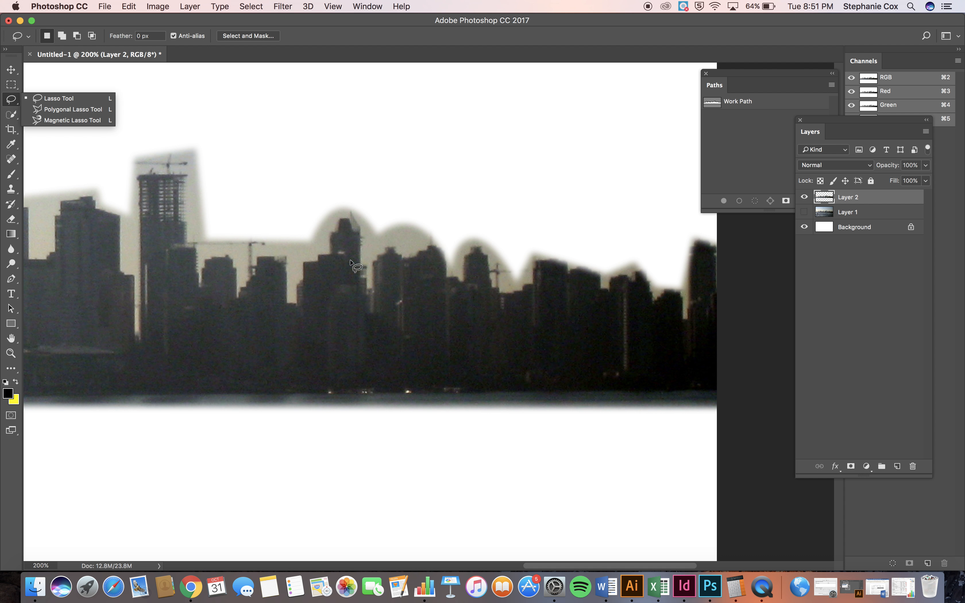
pyautogui.hscroll(-5, 344, 264)
pyautogui.press('super+minus')
pyautogui.press('super+minus')
pyautogui.press('super+minus')
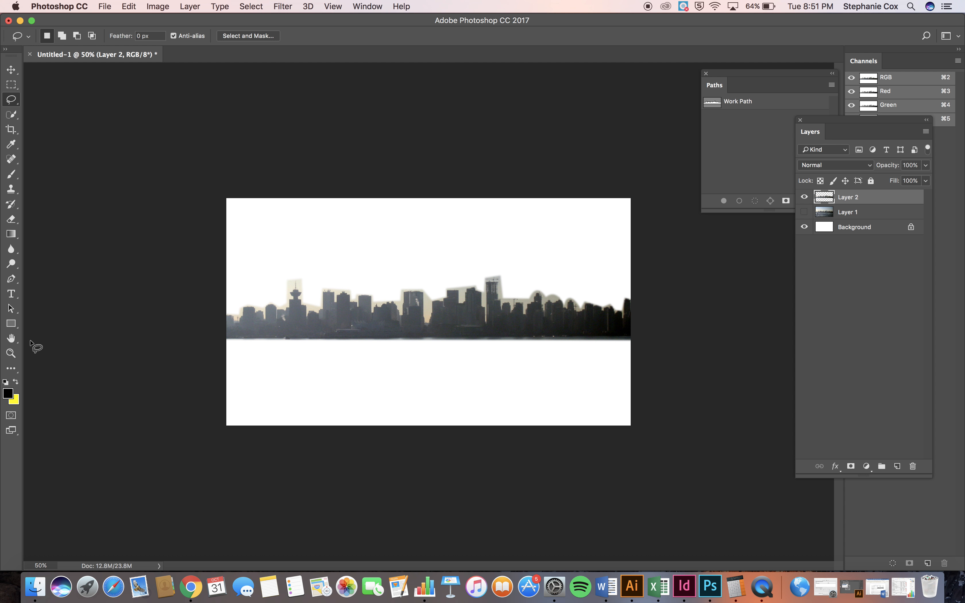
# Step: Hide the white Background layer, leaving only the skyline cut-out on transparency
pyautogui.click(114, 7)
pyautogui.click(766, 292)
pyautogui.click(805, 227)
pyautogui.click(804, 227)
pyautogui.click(804, 227)
pyautogui.click(804, 227)
pyautogui.click(804, 226)
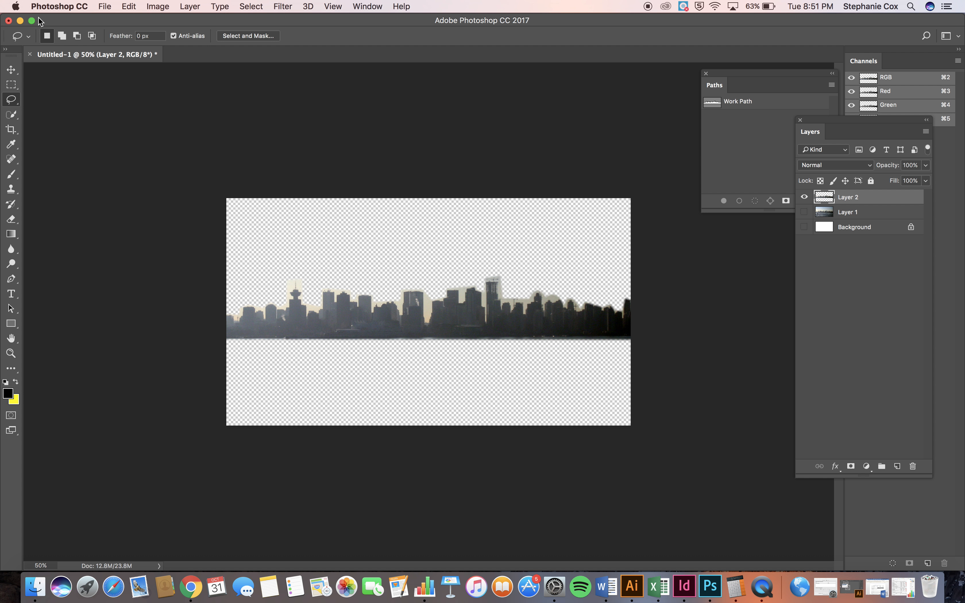
pyautogui.click(97, 7)
pyautogui.click(151, 122)
pyautogui.click(427, 190)
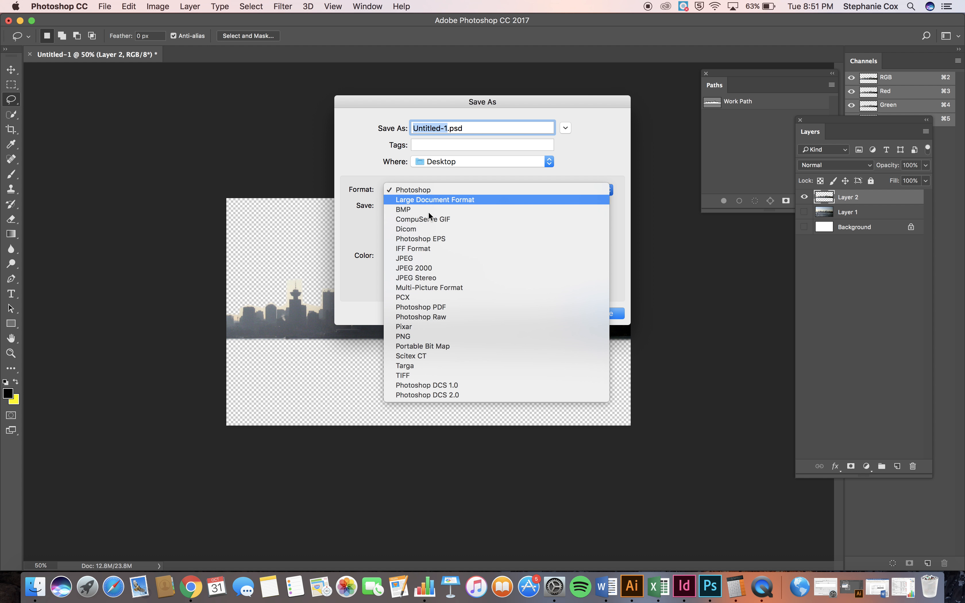
pyautogui.click(435, 336)
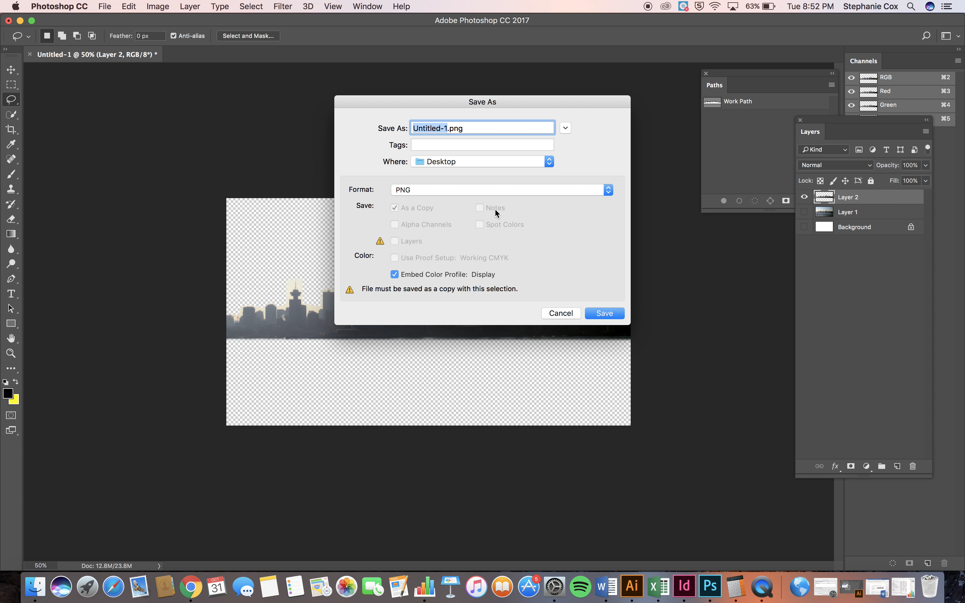
pyautogui.write('skylin')
pyautogui.press('Escape')
pyautogui.press('e')
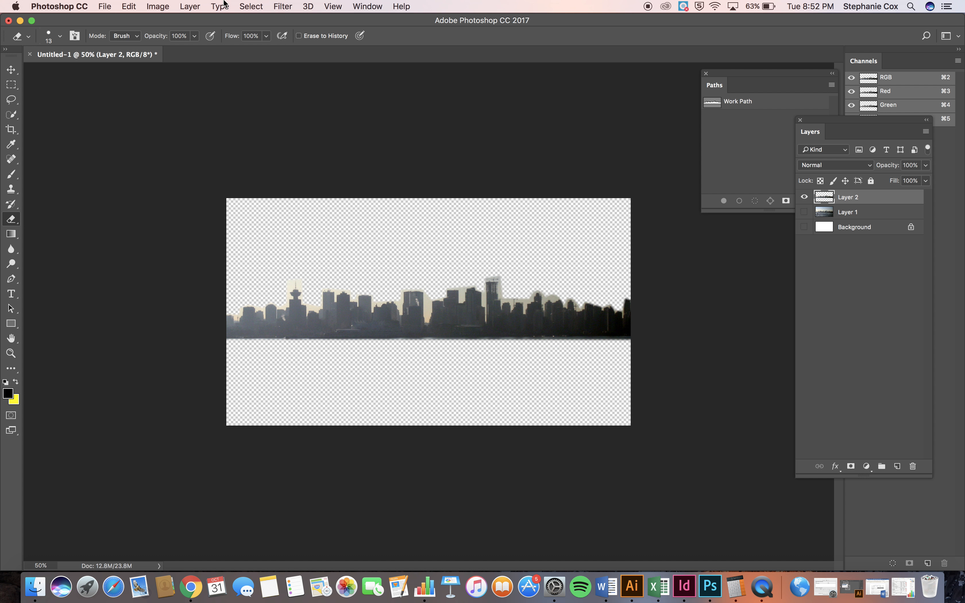
pyautogui.click(105, 6)
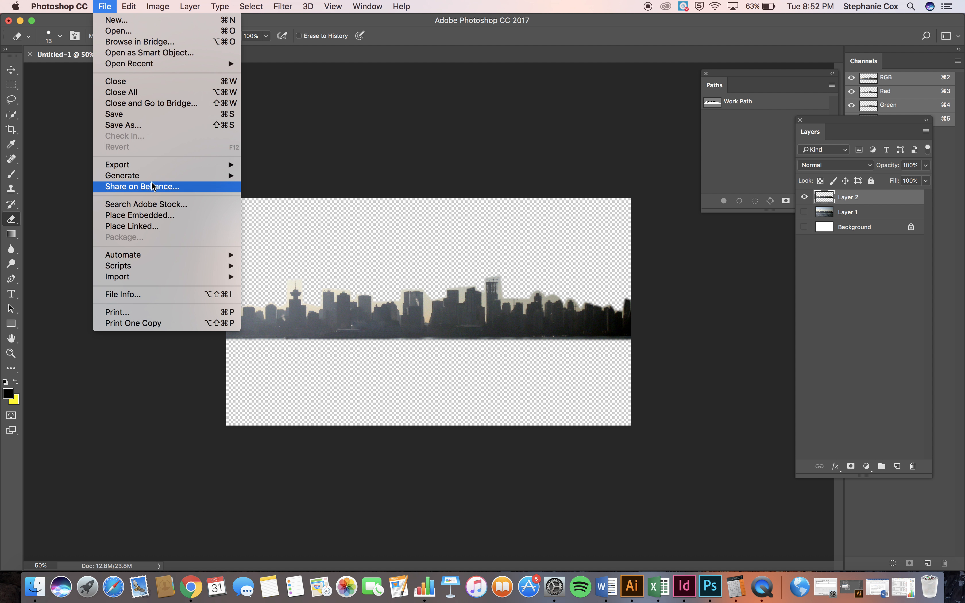
pyautogui.click(155, 124)
pyautogui.write('skyline.psd')
pyautogui.press('Escape')
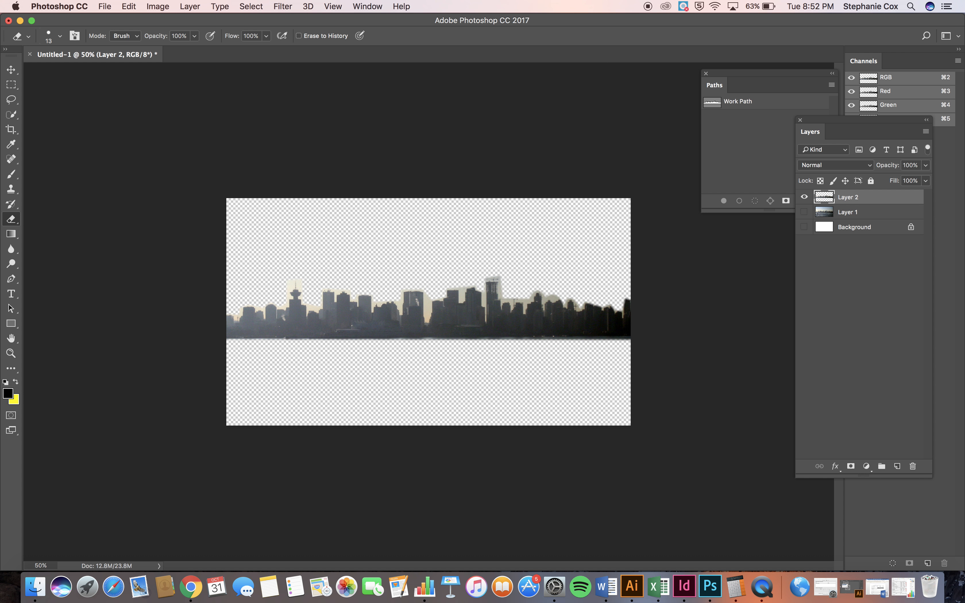
pyautogui.click(110, 6)
pyautogui.click(156, 125)
# Step: Save a copy of the transparent skyline to the Desktop in PNG format under the name skyline
pyautogui.click(105, 6)
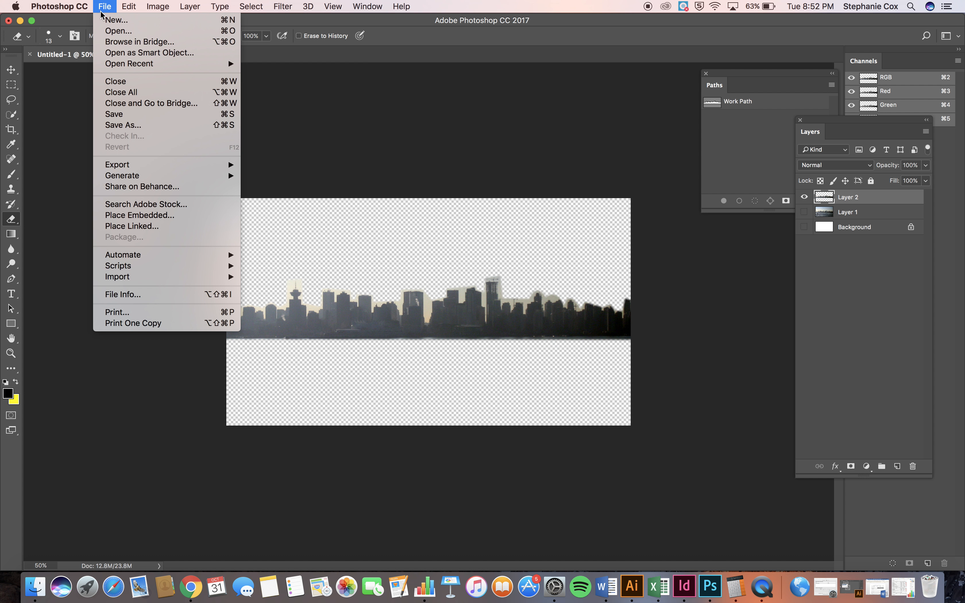
pyautogui.click(146, 127)
pyautogui.write('skyline')
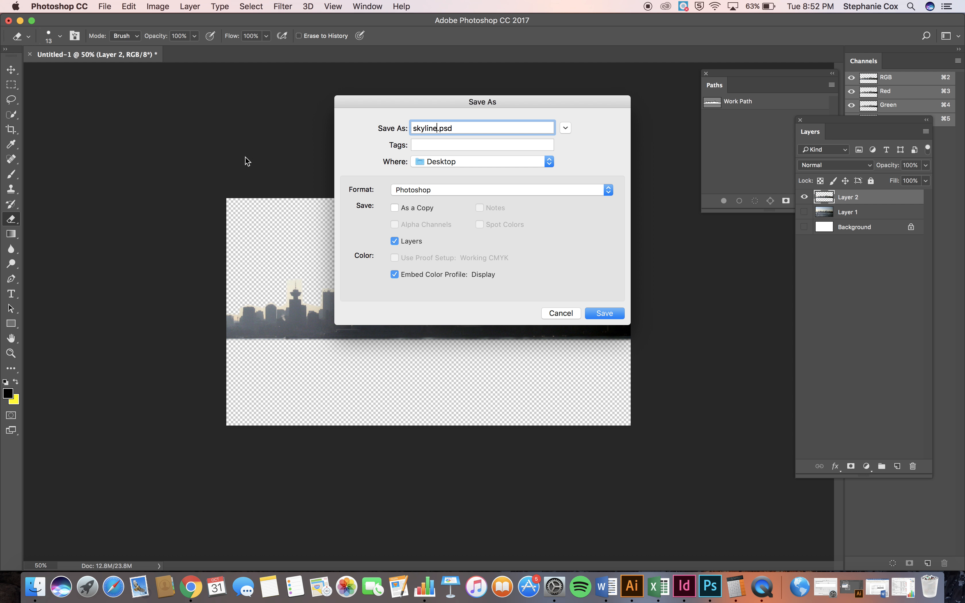
pyautogui.click(402, 190)
pyautogui.click(417, 336)
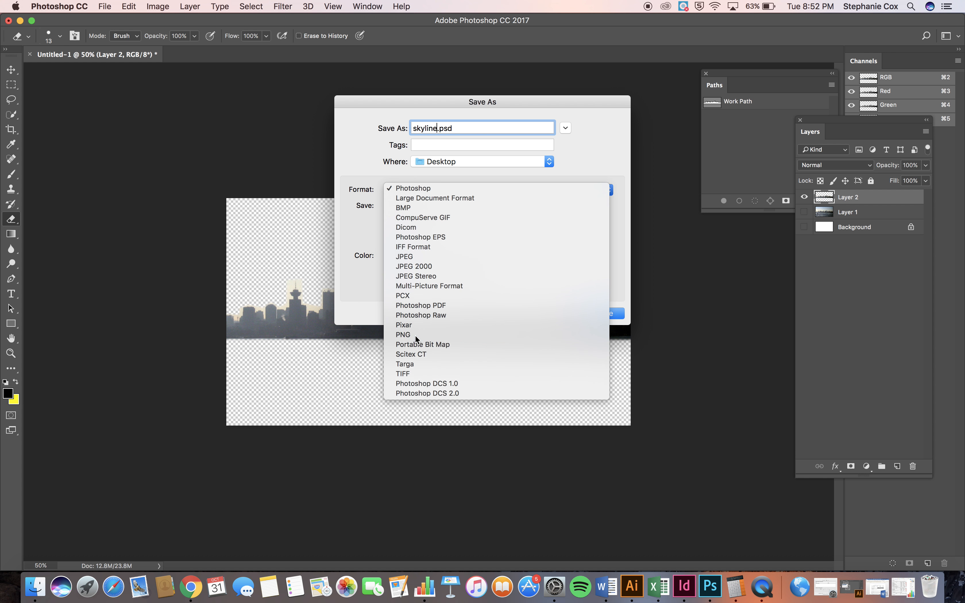
pyautogui.click(604, 314)
pyautogui.click(517, 190)
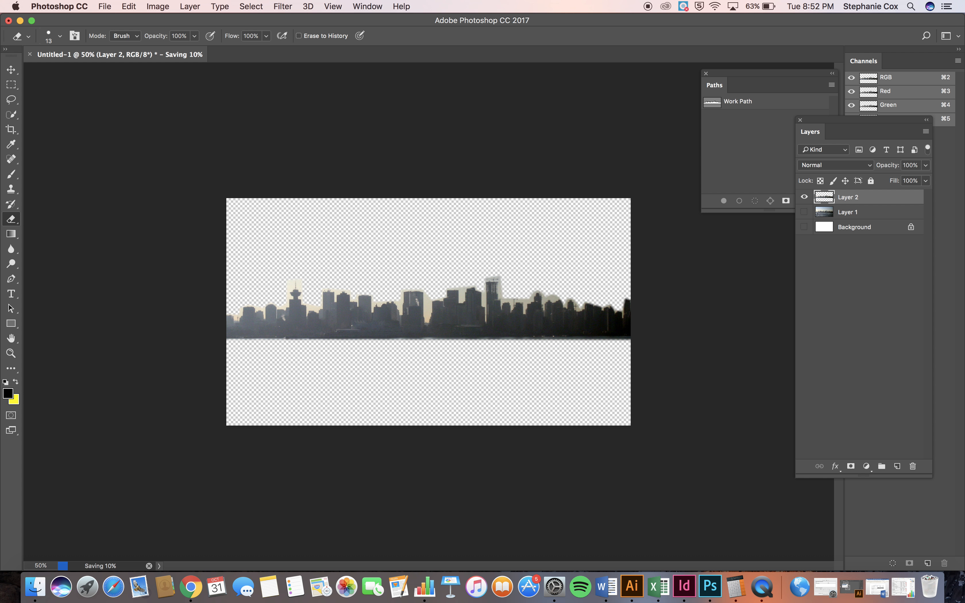
# Step: Switch to the InDesign document and add a layer named skyline above the person 1 - wings layer
pyautogui.click(684, 586)
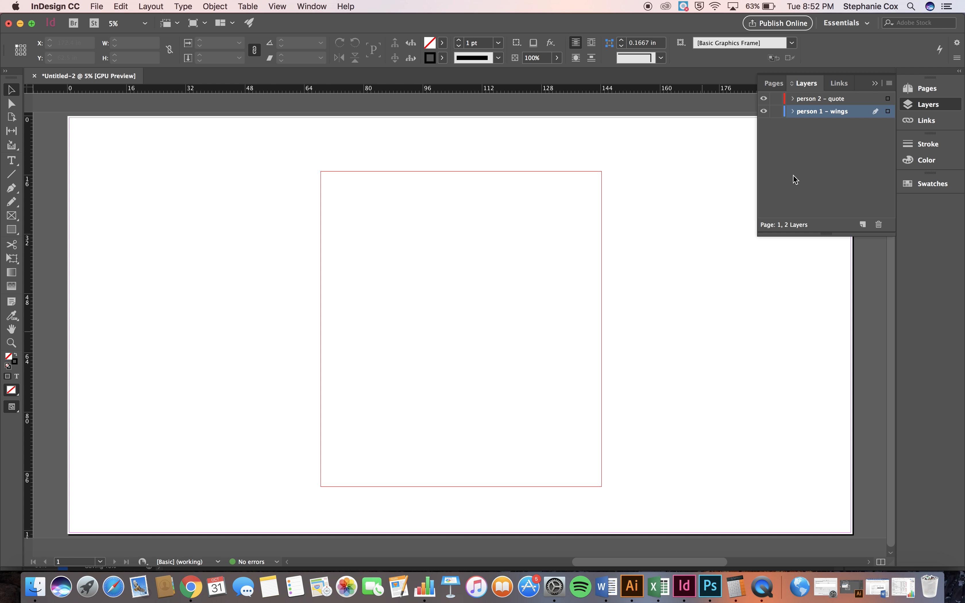
pyautogui.click(862, 224)
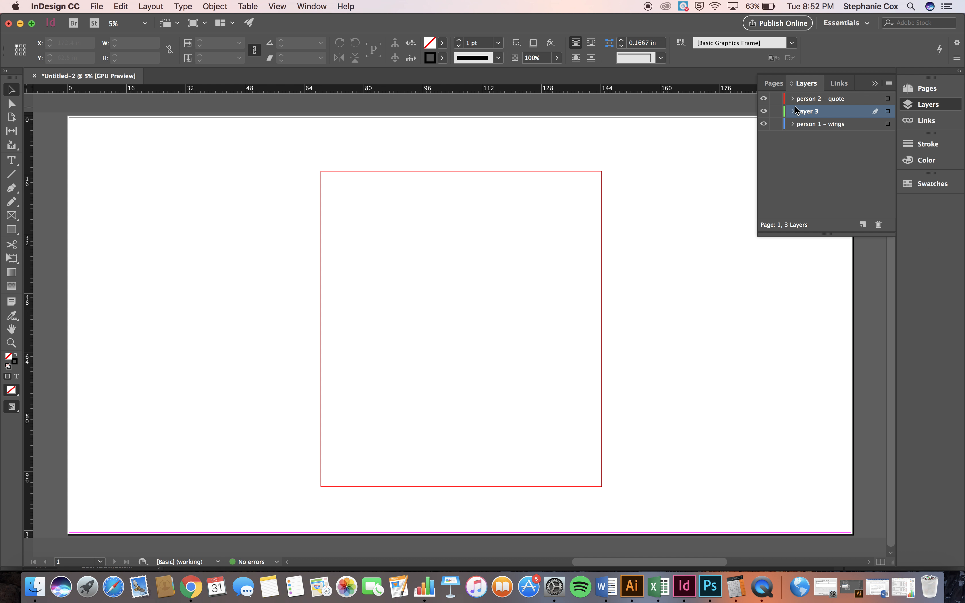
pyautogui.write('sk')
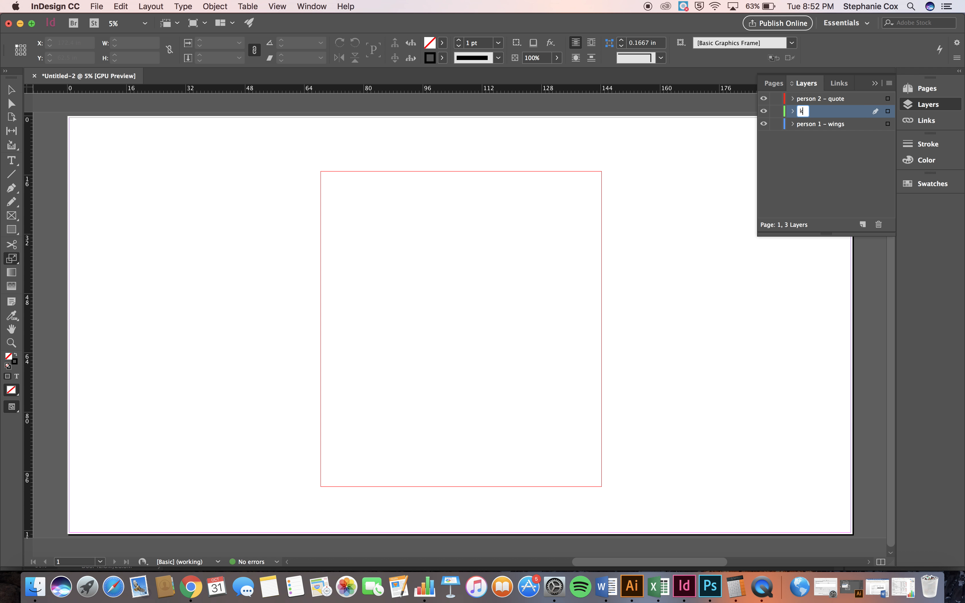
pyautogui.write('yline')
# Step: Draw a rectangular graphics frame about 147.6 in wide and 20.8 in high across the lower part of the page
pyautogui.click(11, 215)
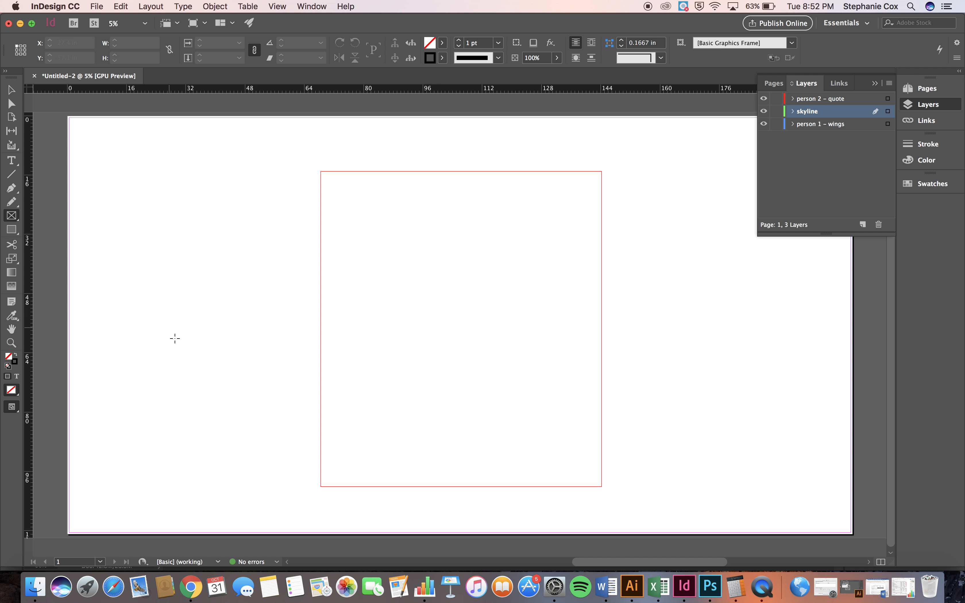
pyautogui.moveTo(222, 377)
pyautogui.mouseDown()
pyautogui.moveTo(288, 422)
pyautogui.moveTo(769, 454)
pyautogui.mouseUp()
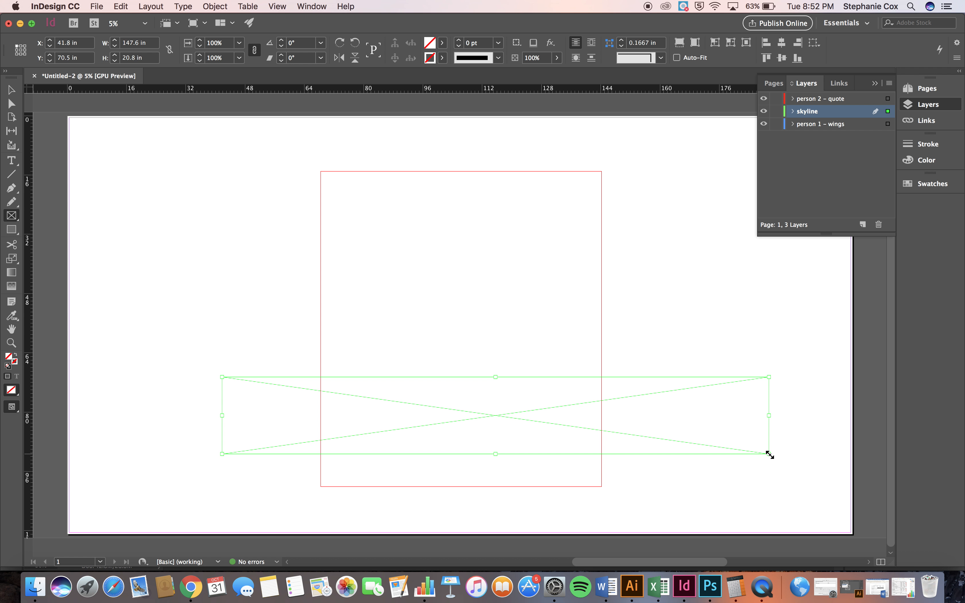
# Step: Place skyline.png from the Desktop into the selected graphics frame
pyautogui.press('super+d')
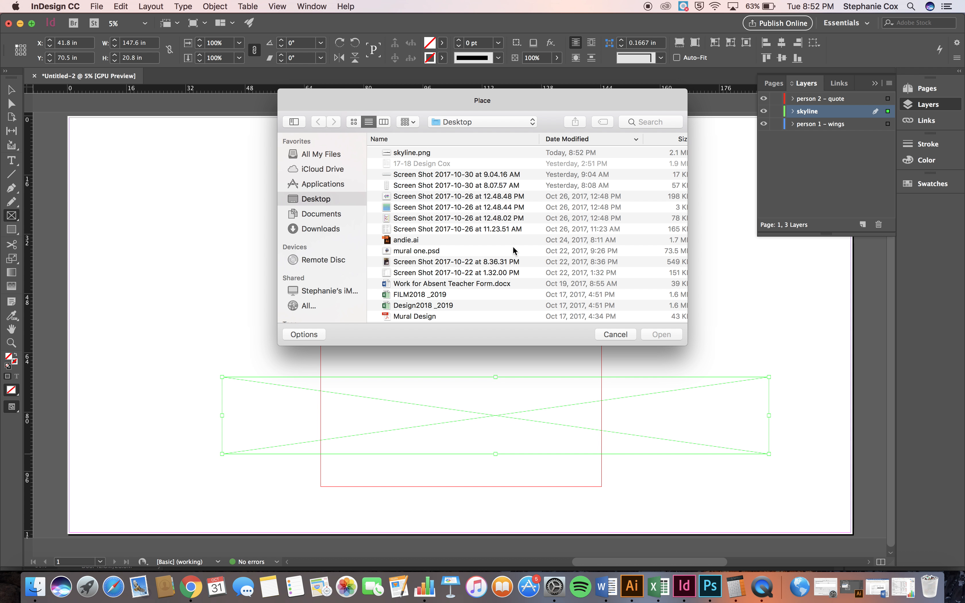
pyautogui.click(420, 153)
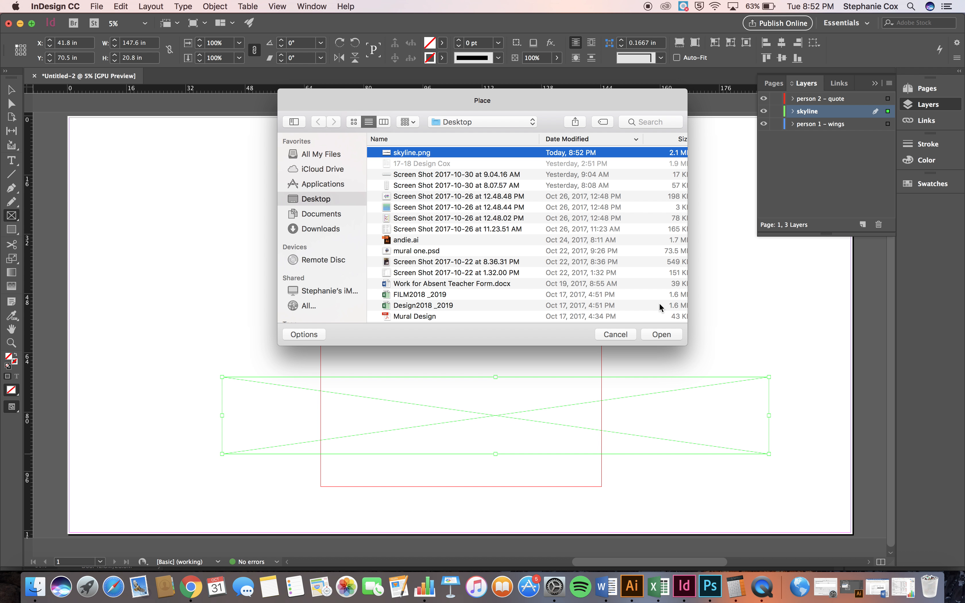
pyautogui.click(660, 335)
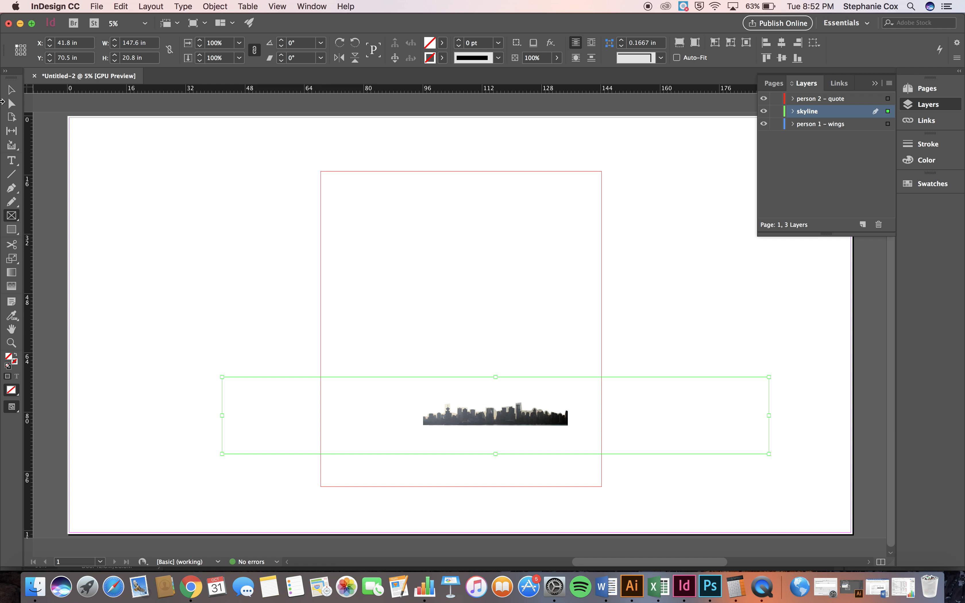
# Step: Enlarge the skyline image inside its frame to about 141.6 in wide and align it with the frame's left and bottom edges
pyautogui.click(11, 104)
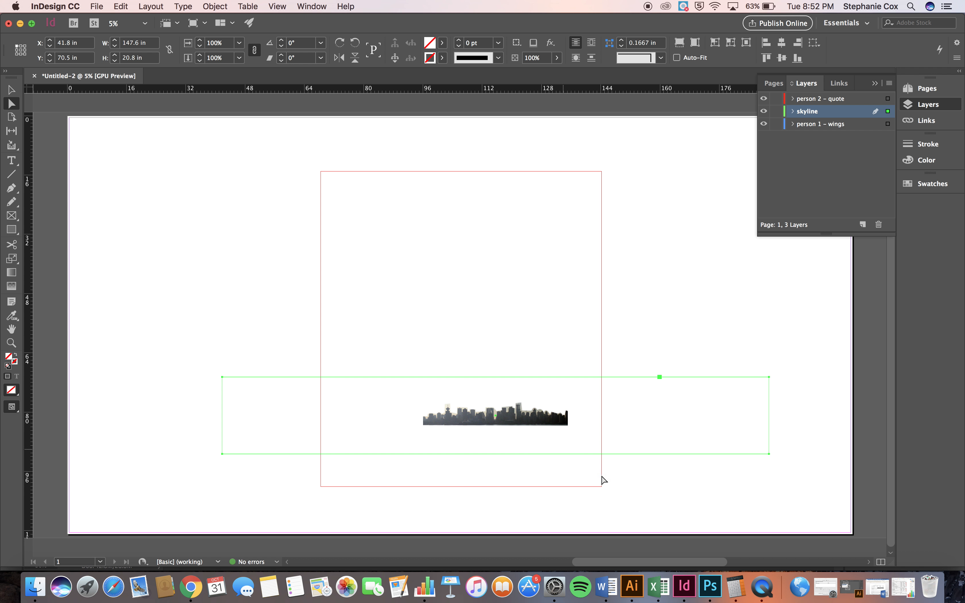
pyautogui.click(528, 415)
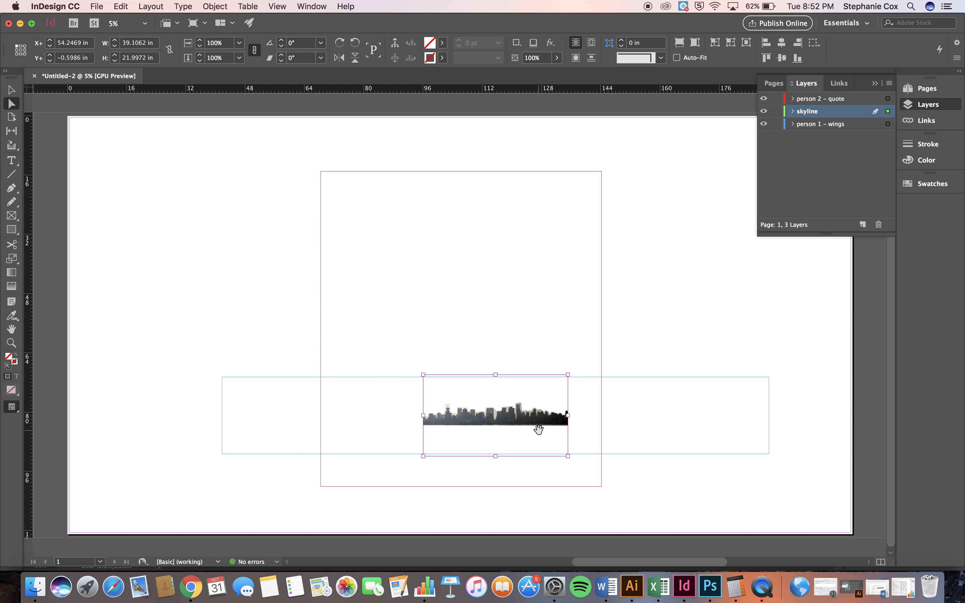
pyautogui.moveTo(571, 461); pyautogui.dragTo(749, 556)
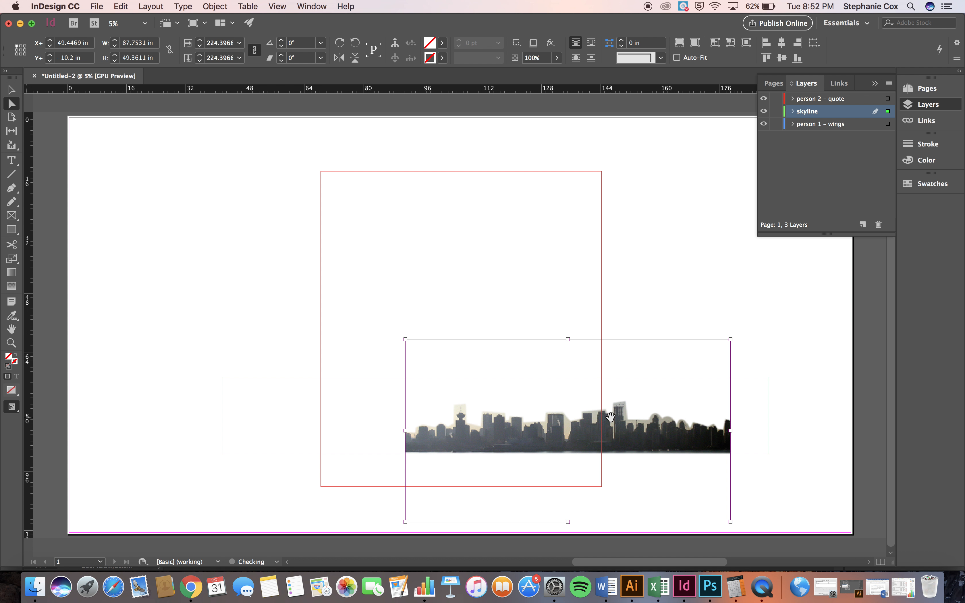
pyautogui.moveTo(599, 421); pyautogui.dragTo(359, 389)
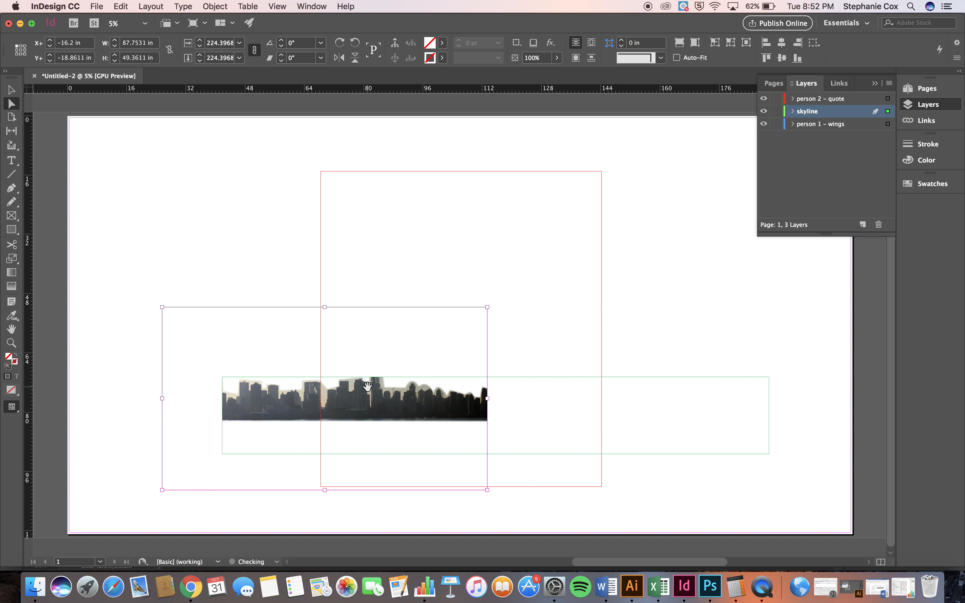
pyautogui.moveTo(489, 491); pyautogui.dragTo(685, 501)
pyautogui.moveTo(555, 429); pyautogui.dragTo(612, 415)
pyautogui.click(11, 89)
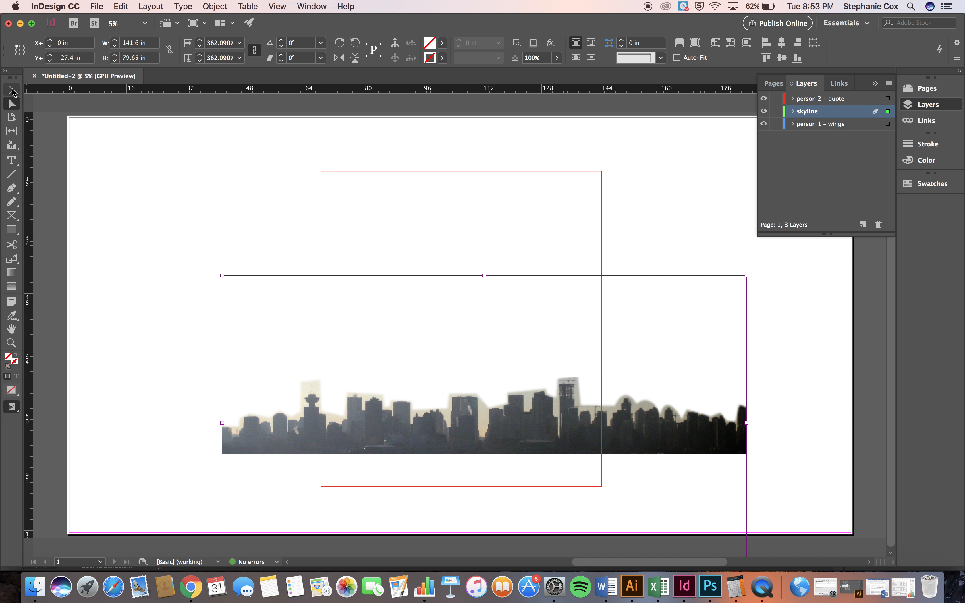
pyautogui.click(124, 155)
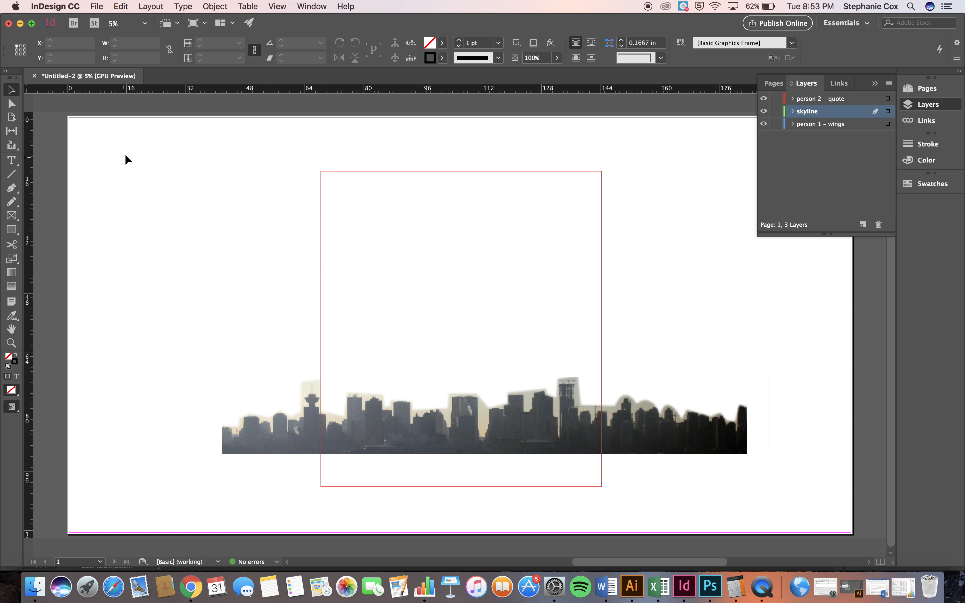
# Step: Set the document's display performance to Typical Display
pyautogui.click(290, 6)
pyautogui.click(290, 6)
pyautogui.click(289, 5)
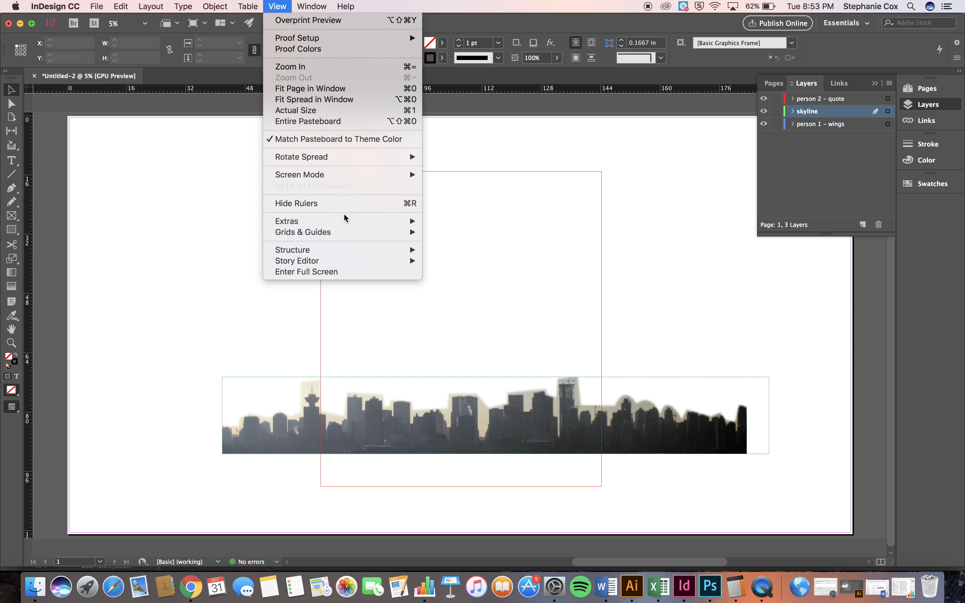
pyautogui.moveTo(353, 186)
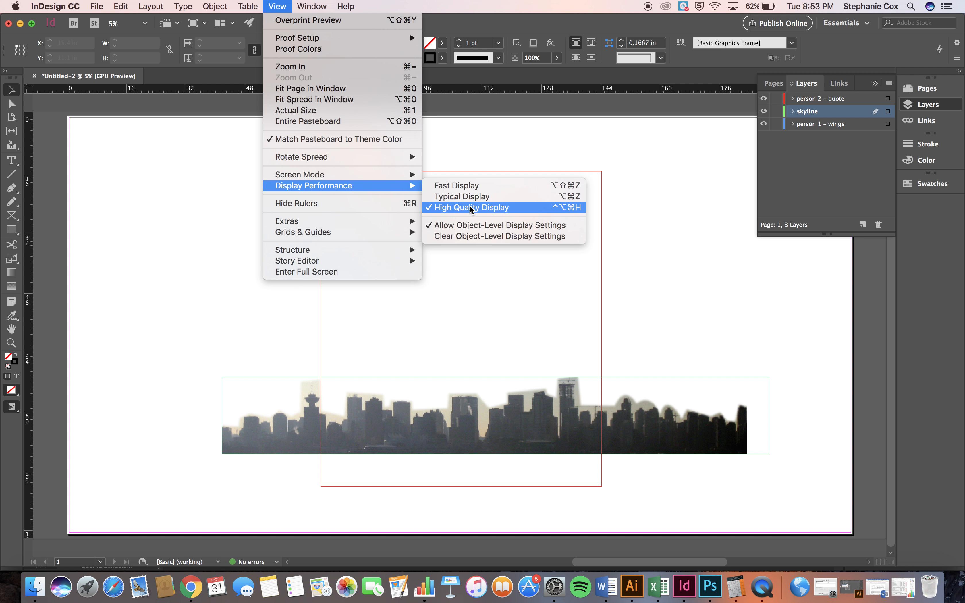
pyautogui.click(469, 195)
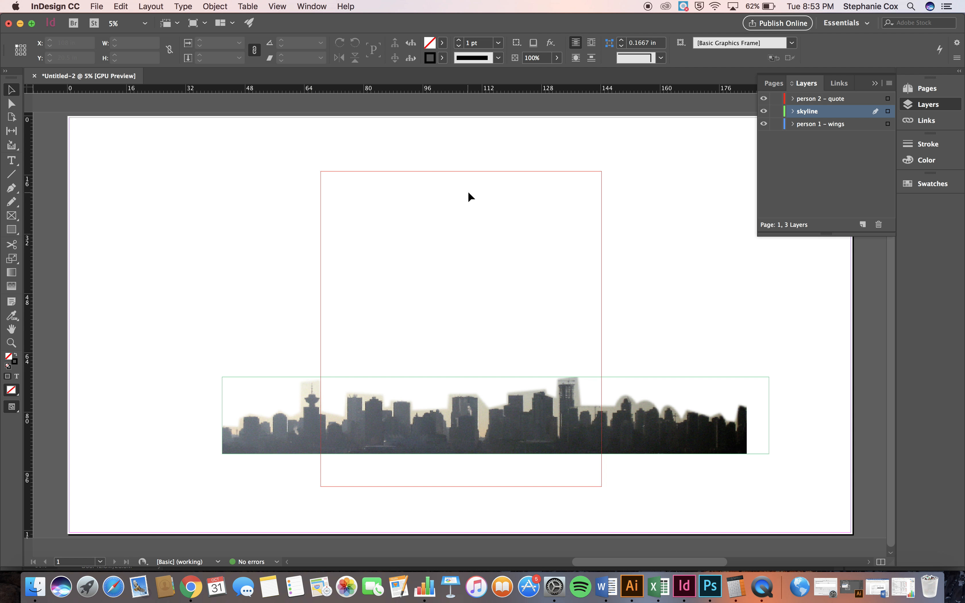
# Step: Examine the building edges at 25% zoom with display performance set to High Quality Display
pyautogui.press('super+equal')
pyautogui.press('super+equal')
pyautogui.scroll(-8, 467, 190)
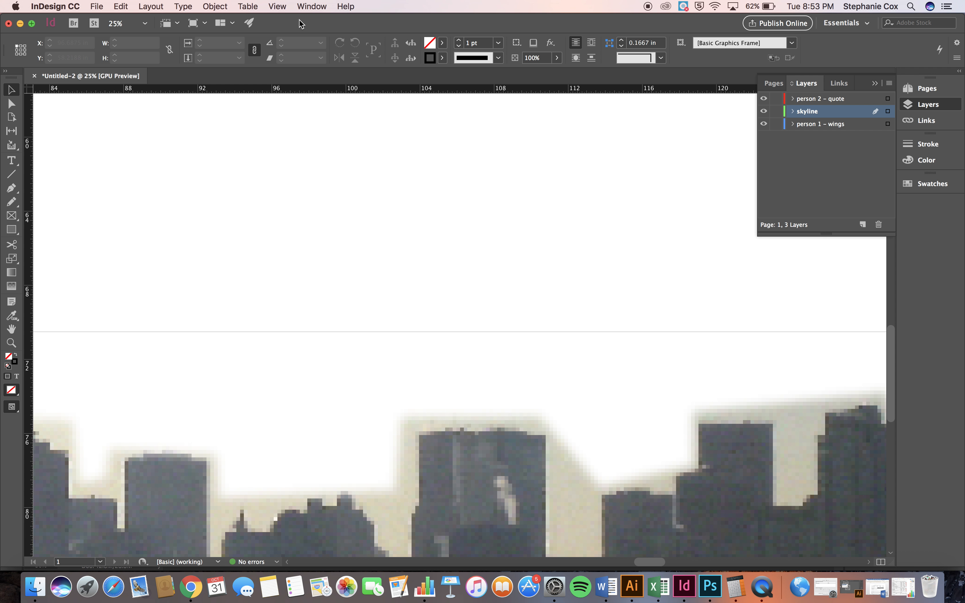
pyautogui.click(279, 6)
pyautogui.moveTo(339, 185)
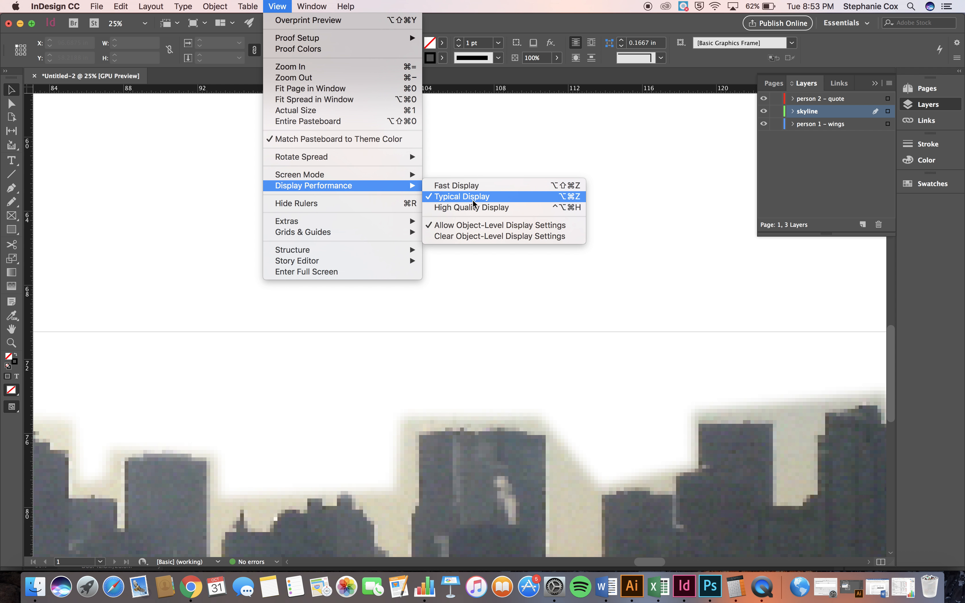
pyautogui.click(480, 206)
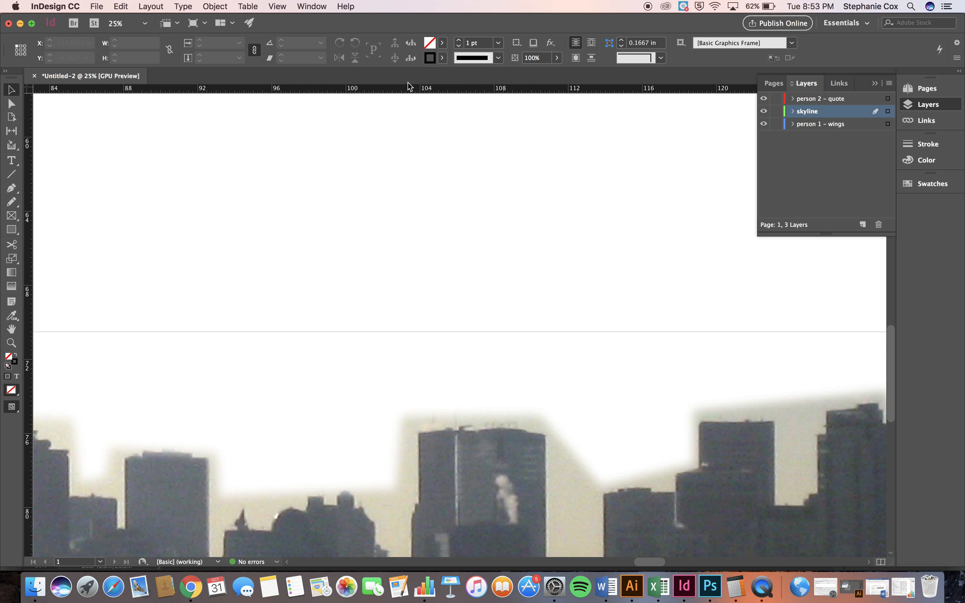
# Step: Return the display performance to Typical Display and fit the whole page in the window
pyautogui.click(276, 6)
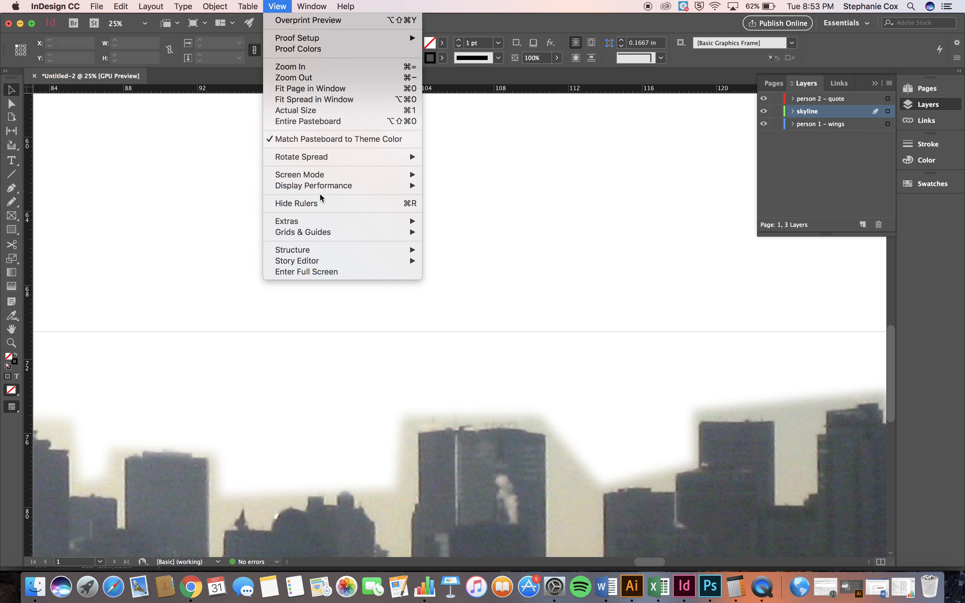
pyautogui.moveTo(339, 186)
pyautogui.click(447, 196)
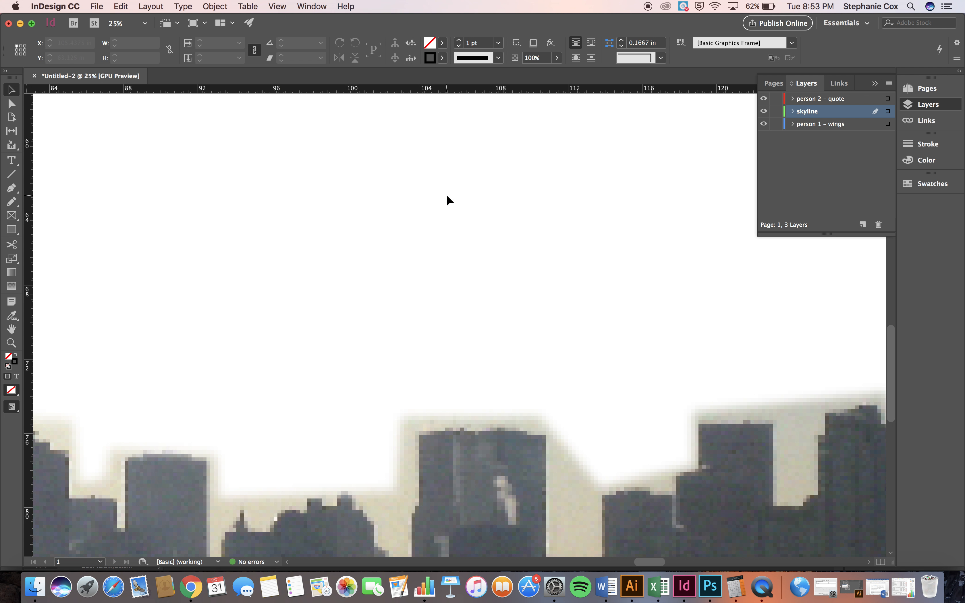
pyautogui.press('super+0')
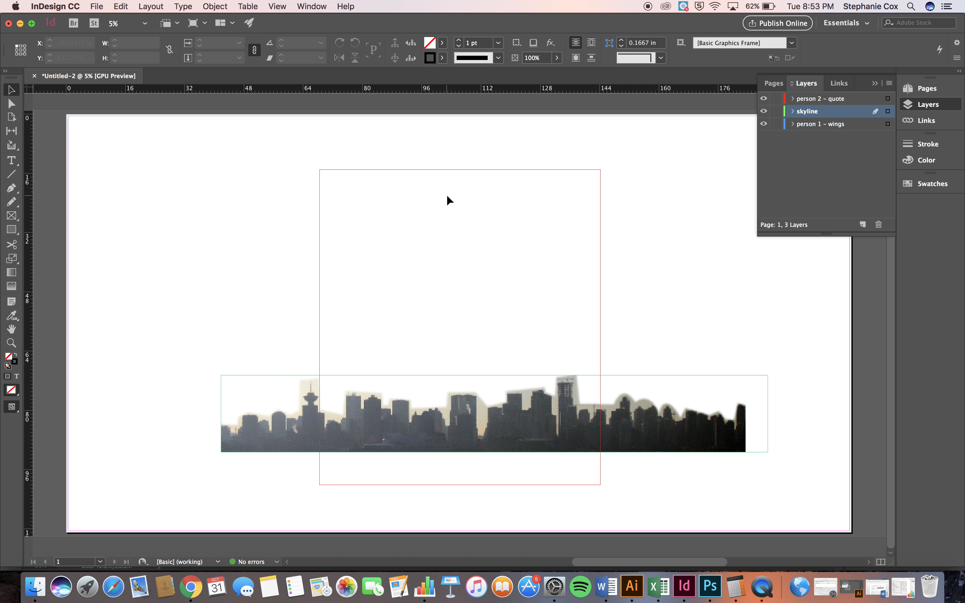
# Step: Save the document to the Desktop as murale in InDesign CC 2017 document format
pyautogui.press('super+s')
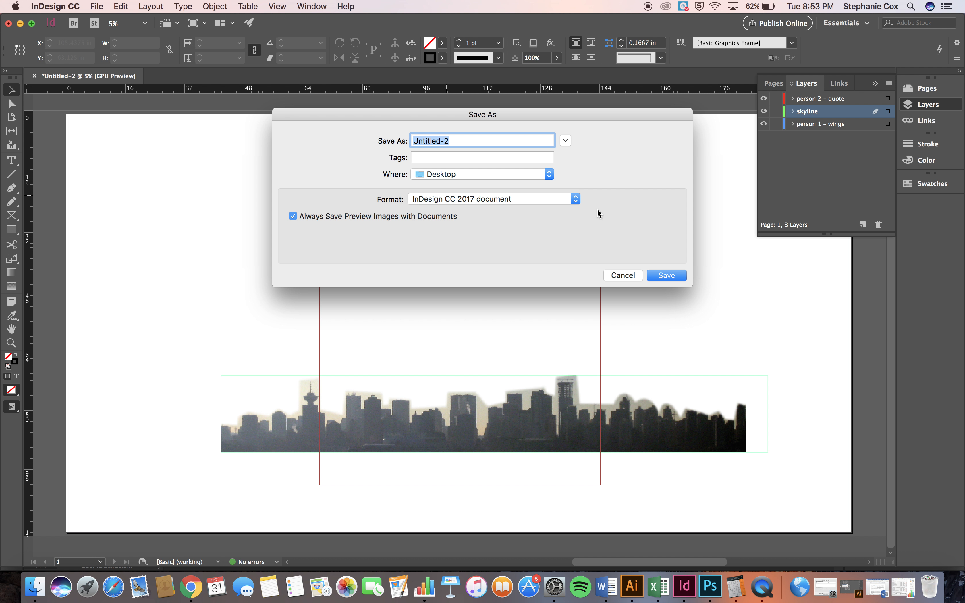
pyautogui.write('murale')
pyautogui.press('Return')
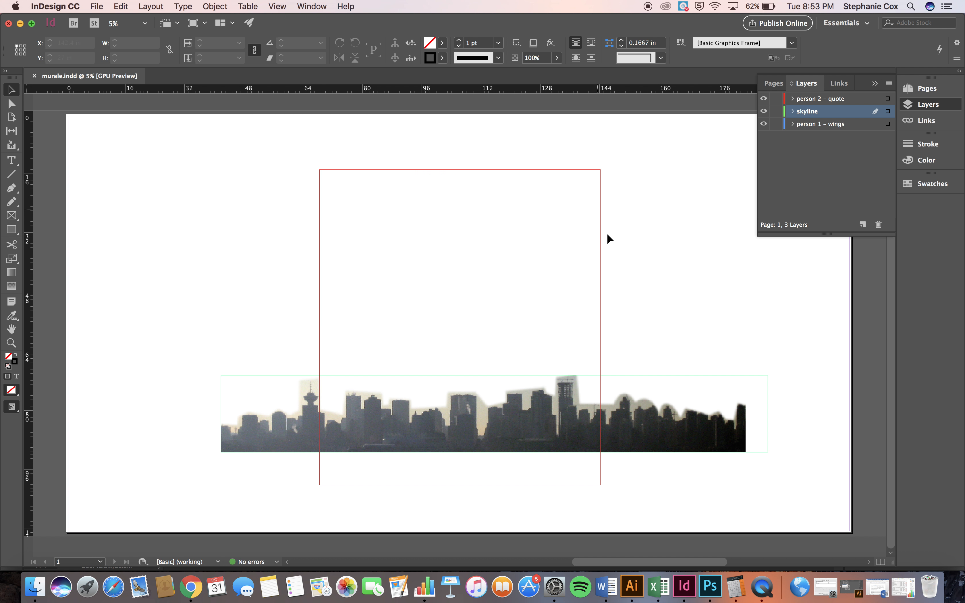